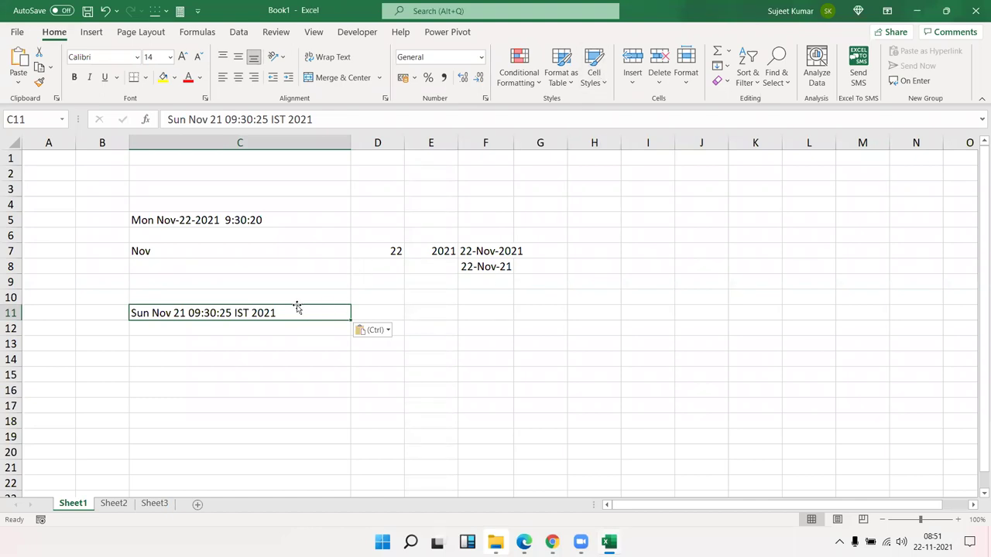
Clear the old date entries in the block A4:G10.
{"action": "left_click_drag", "start_coordinate": [518, 303], "coordinate": [68, 203]}
{"action": "key", "text": "Delete"}
{"action": "scroll", "coordinate": [89, 197], "scroll_direction": "up", "scroll_amount": 2}
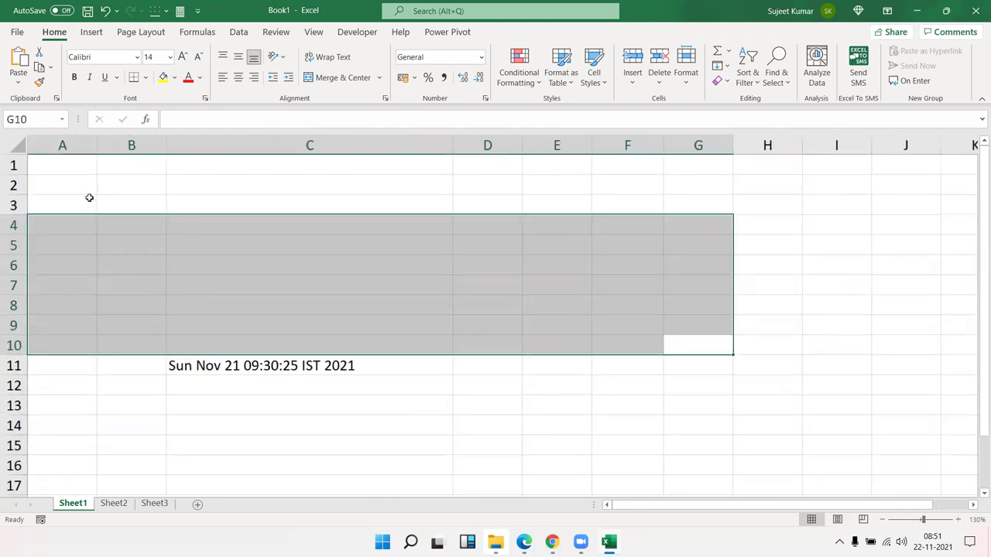
Make the text 'Sun Nov 21 09:30:25 IST 2021' in C11 bold.
{"action": "left_click", "coordinate": [188, 366]}
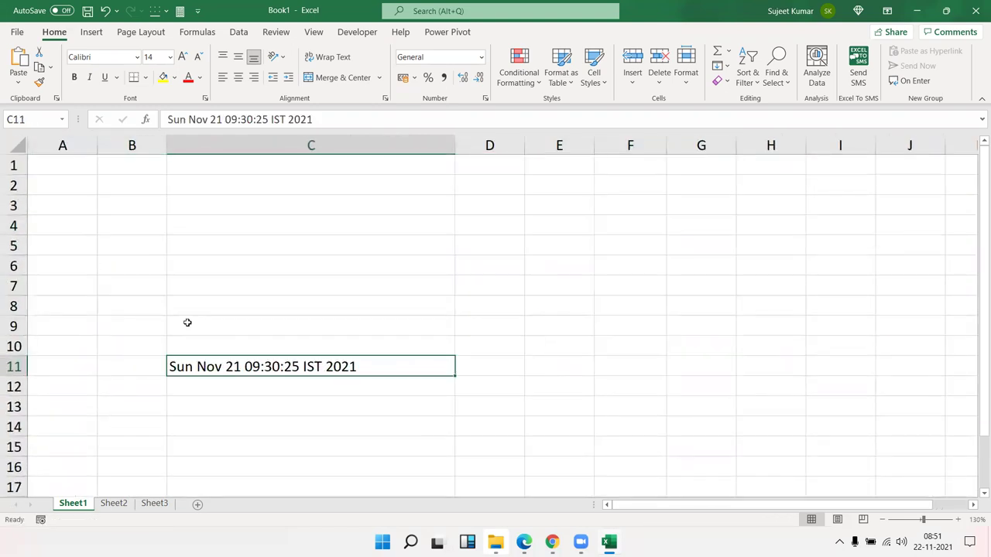
{"action": "scroll", "coordinate": [186, 322], "scroll_direction": "up", "scroll_amount": 2}
{"action": "scroll", "coordinate": [436, 311], "scroll_direction": "down", "scroll_amount": 5}
{"action": "scroll", "coordinate": [435, 311], "scroll_direction": "up", "scroll_amount": 5}
{"action": "left_click_drag", "start_coordinate": [977, 317], "coordinate": [977, 341]}
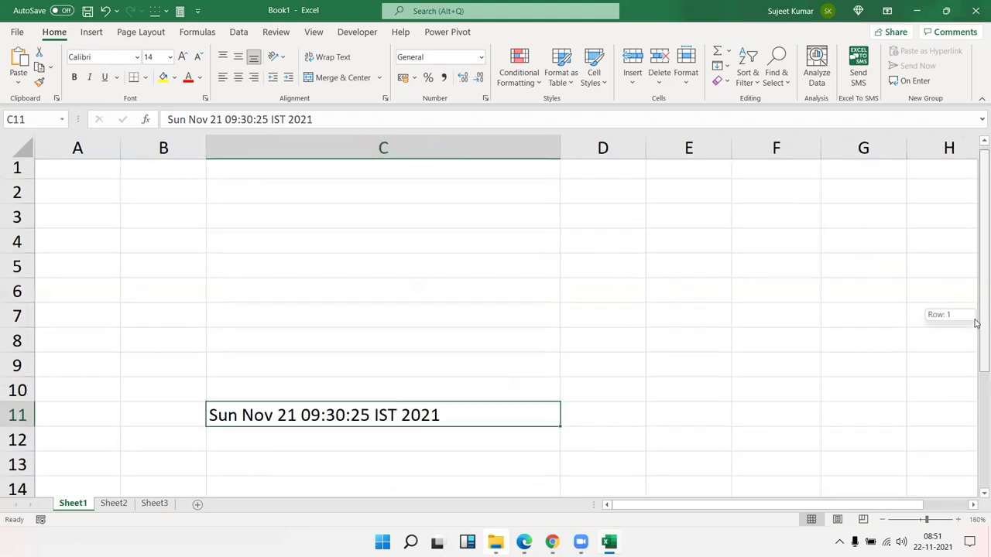
{"action": "left_click", "coordinate": [972, 505]}
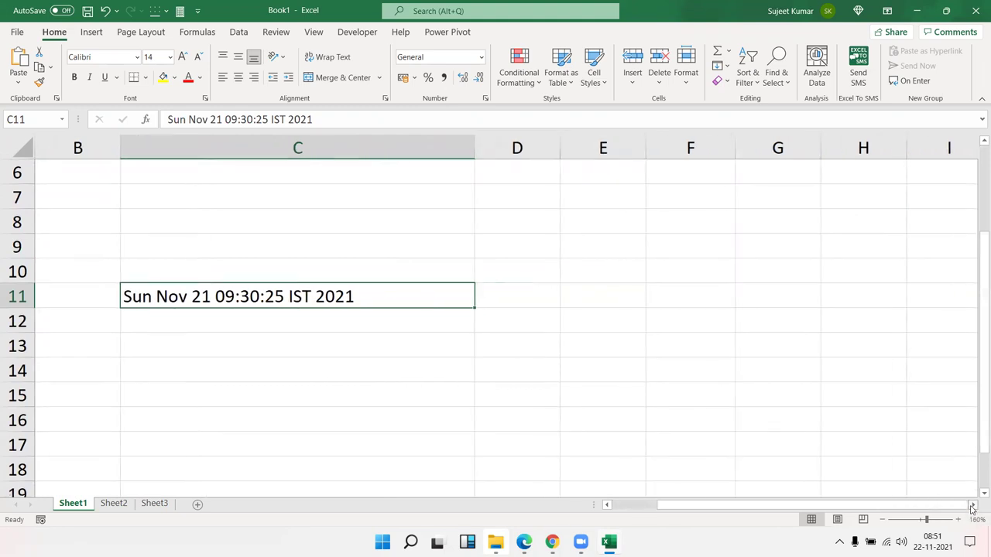
{"action": "left_click", "coordinate": [972, 505]}
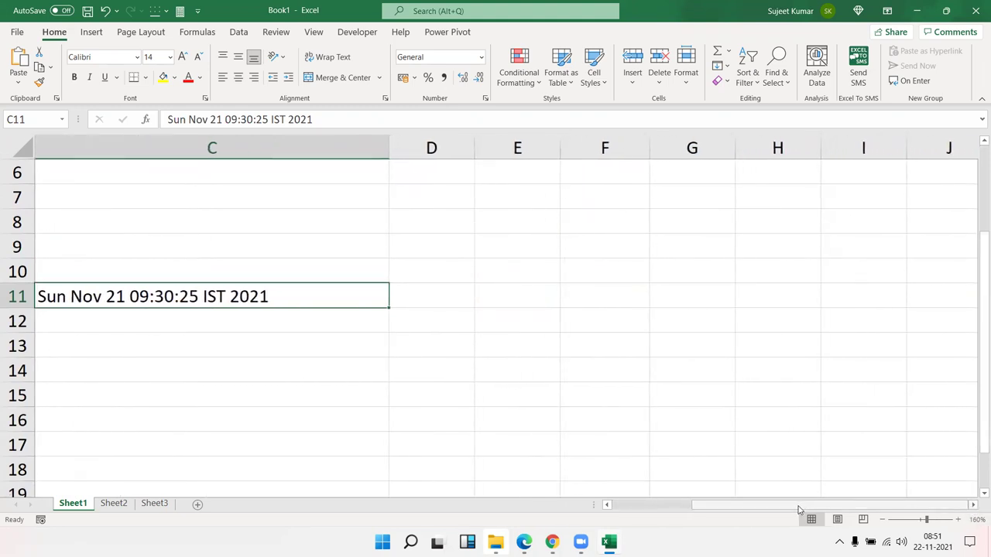
{"action": "left_click_drag", "start_coordinate": [802, 505], "coordinate": [774, 506]}
{"action": "key", "text": "ctrl+b"}
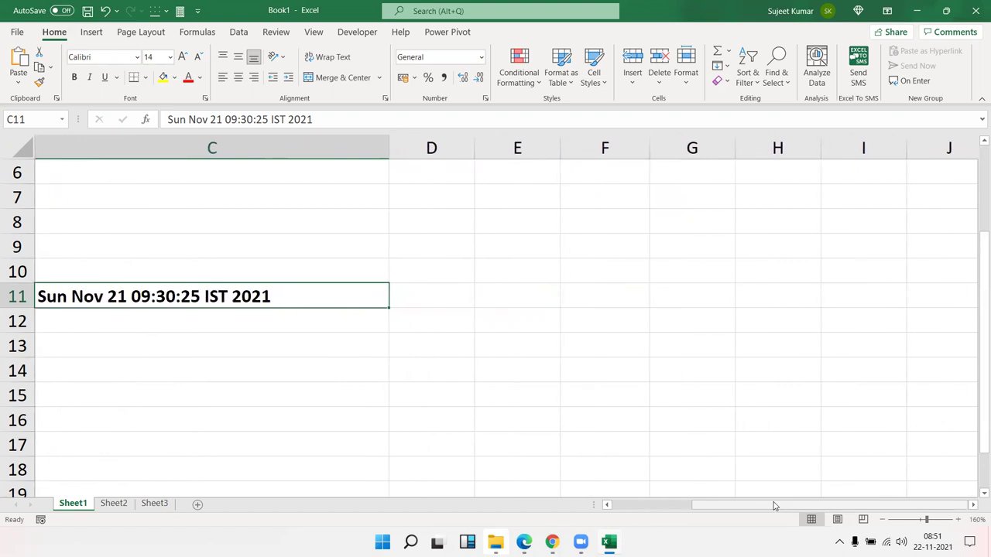
{"action": "left_click_drag", "start_coordinate": [768, 504], "coordinate": [762, 511]}
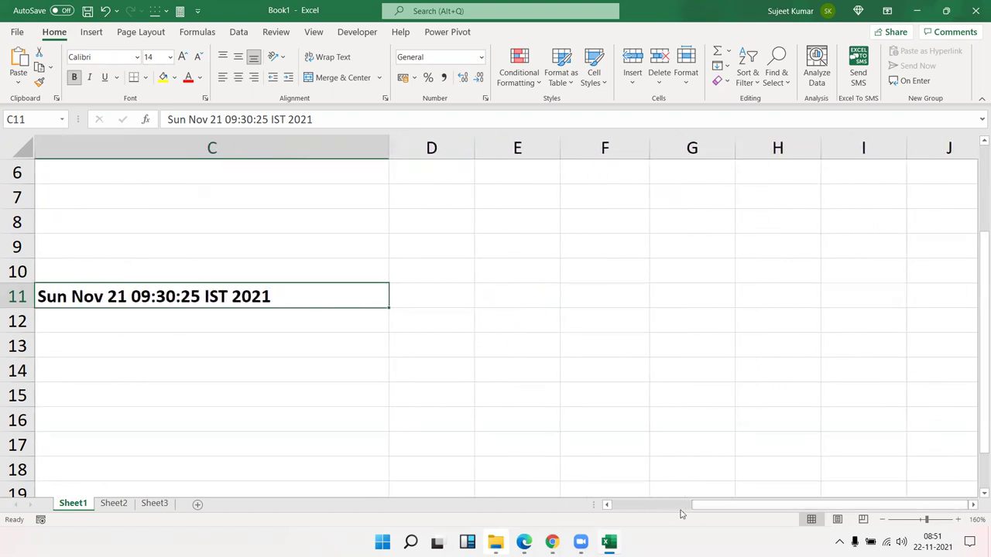
{"action": "left_click", "coordinate": [608, 506]}
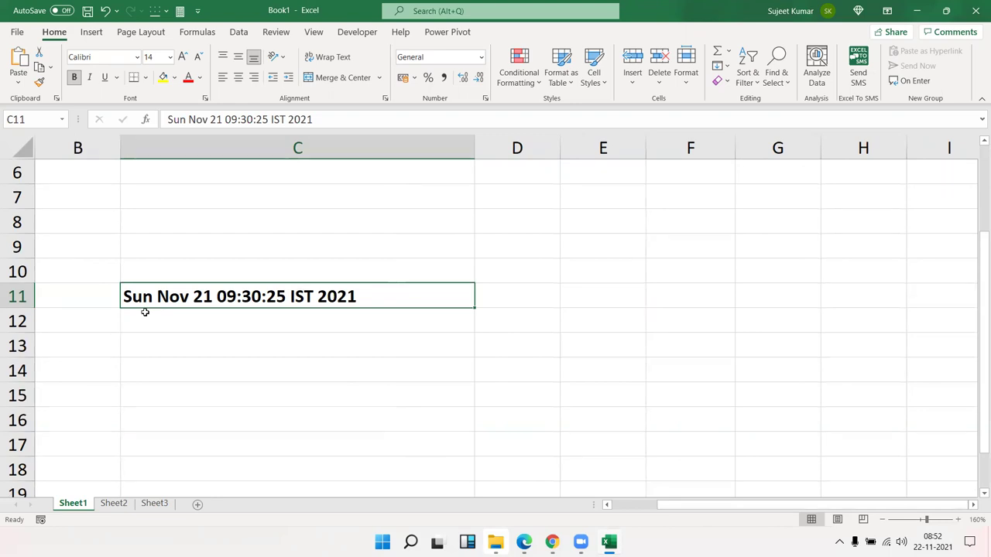
Enter today's date, 22-11-2021, into C13 with Ctrl+;.
{"action": "key", "text": "Down"}
{"action": "key", "text": "Down"}
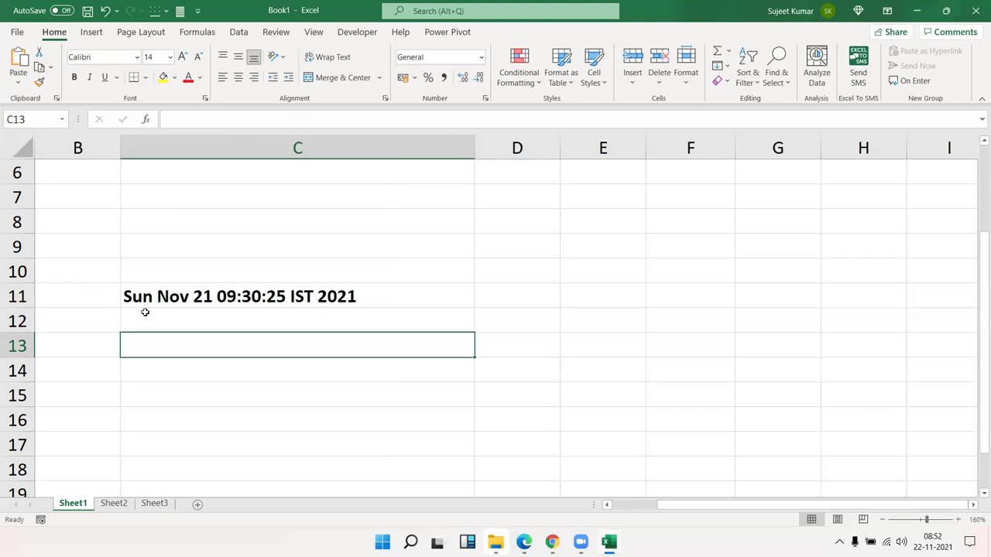
{"action": "key", "text": "ctrl+semicolon"}
{"action": "key", "text": "Return"}
{"action": "key", "text": "Up"}
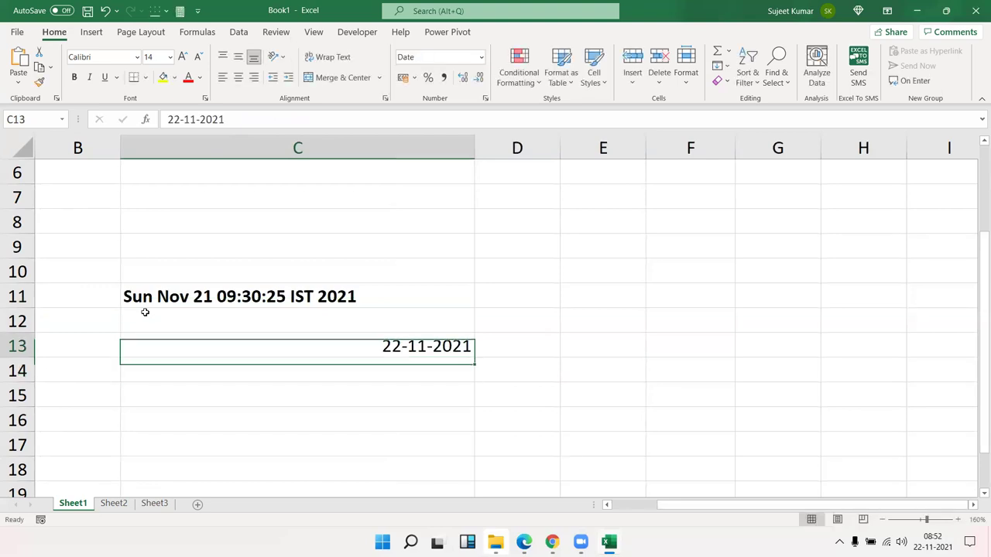
{"action": "left_click", "coordinate": [254, 295]}
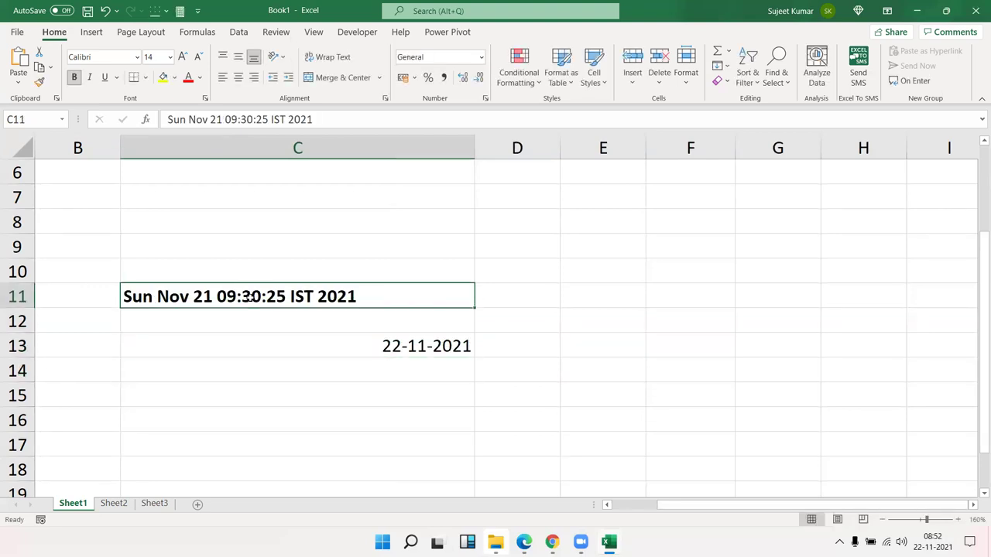
{"action": "left_click", "coordinate": [301, 342]}
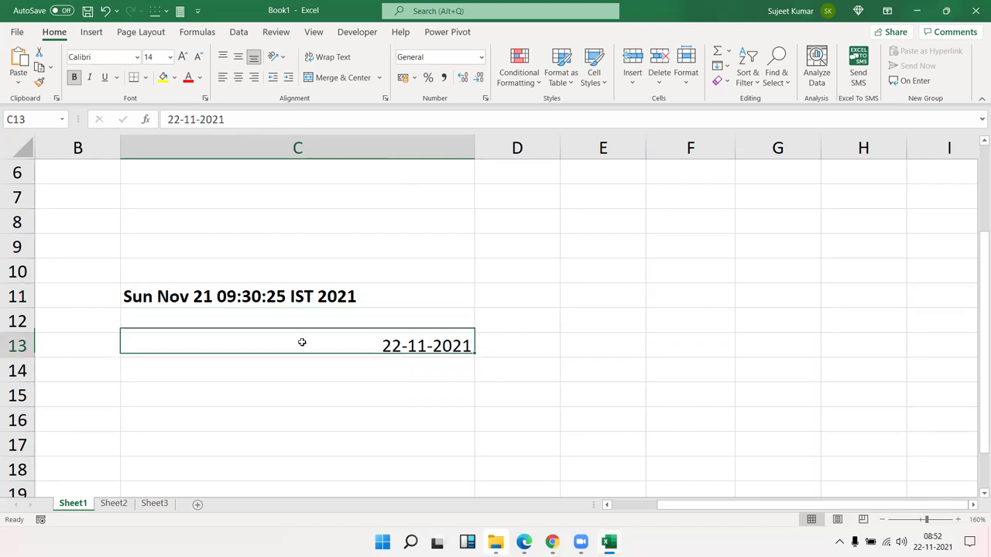
Give C13 the custom format ddd mmm dd HH:MM:SS "IST" yyyy.
{"action": "left_click", "coordinate": [485, 98]}
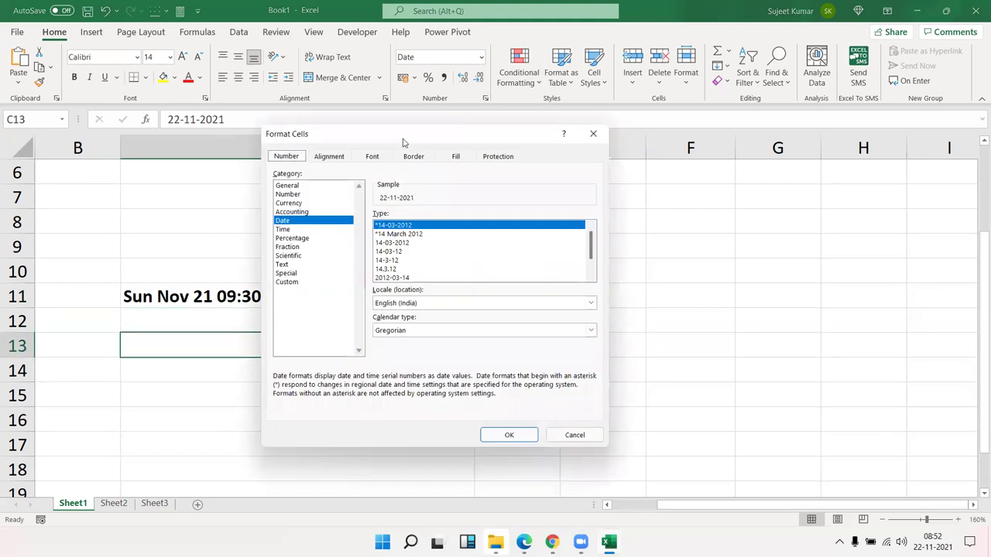
{"action": "left_click_drag", "start_coordinate": [403, 141], "coordinate": [681, 114]}
{"action": "left_click", "coordinate": [555, 258]}
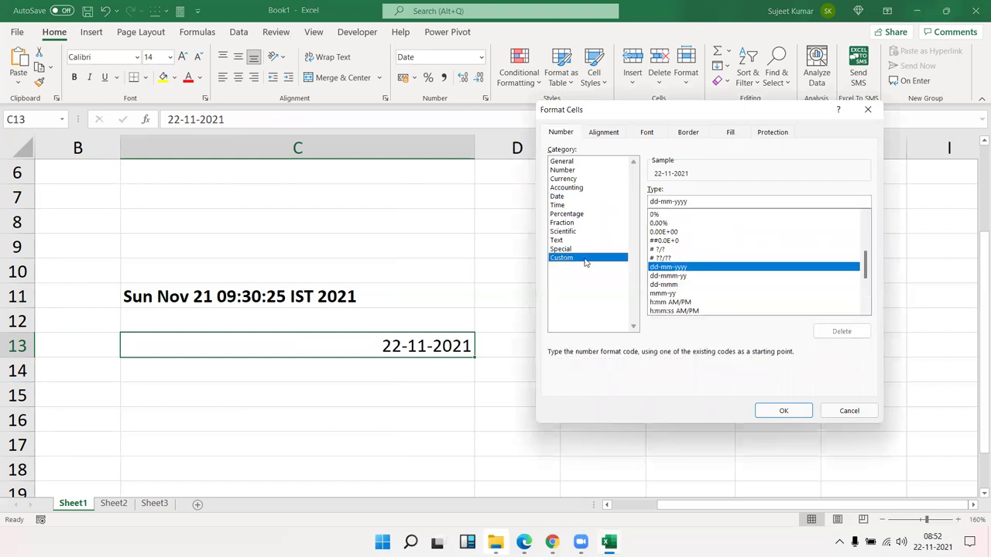
{"action": "left_click", "coordinate": [691, 202]}
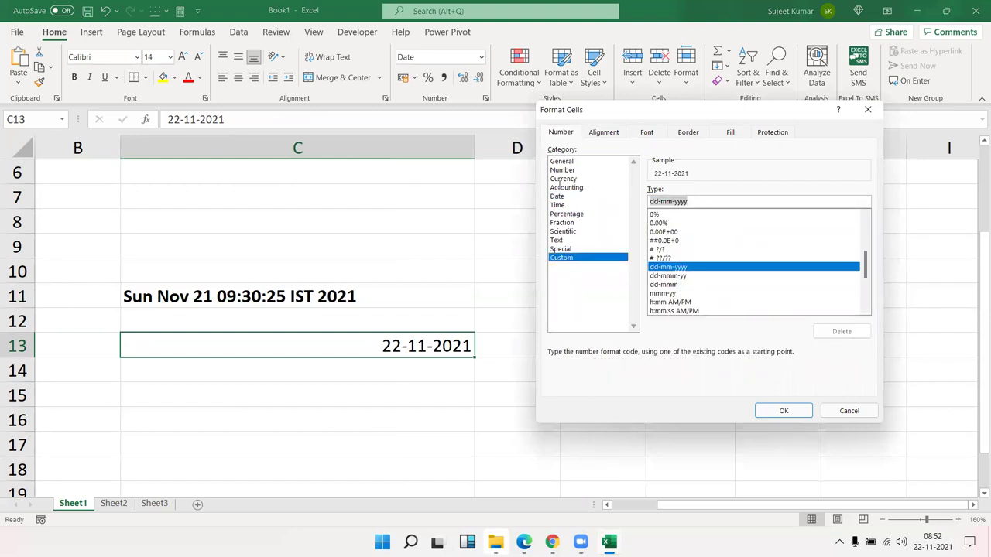
{"action": "type", "text": "ddd"}
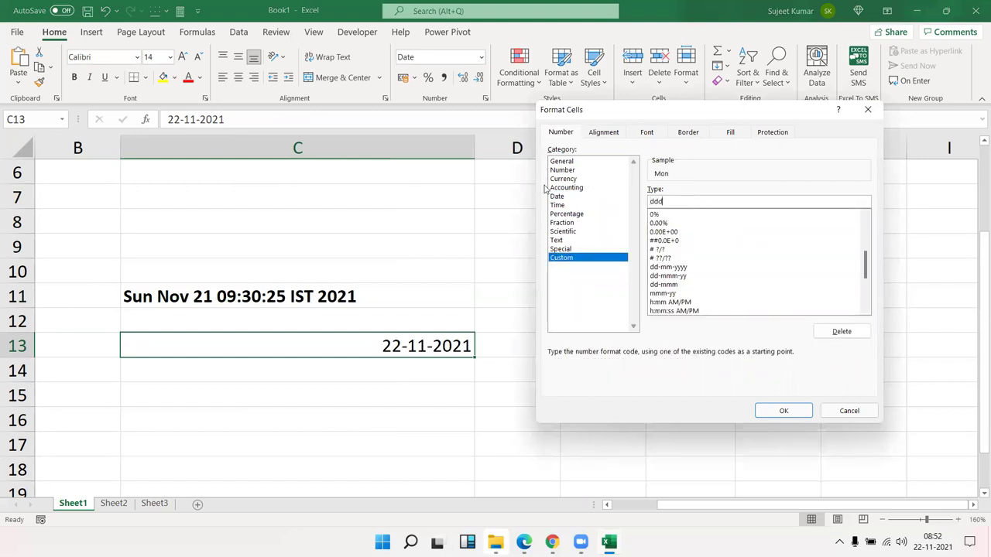
{"action": "type", "text": " mmm"}
{"action": "type", "text": " dd"}
{"action": "type", "text": " HH:"}
{"action": "type", "text": "MM:"}
{"action": "type", "text": "SS"}
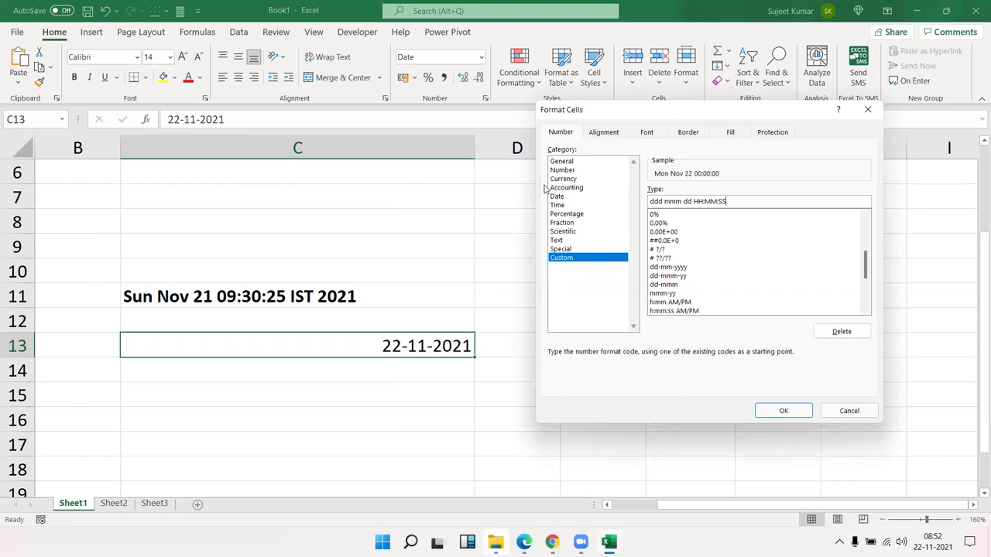
{"action": "type", "text": " \"IST\" yyyy"}
{"action": "left_click", "coordinate": [784, 410]}
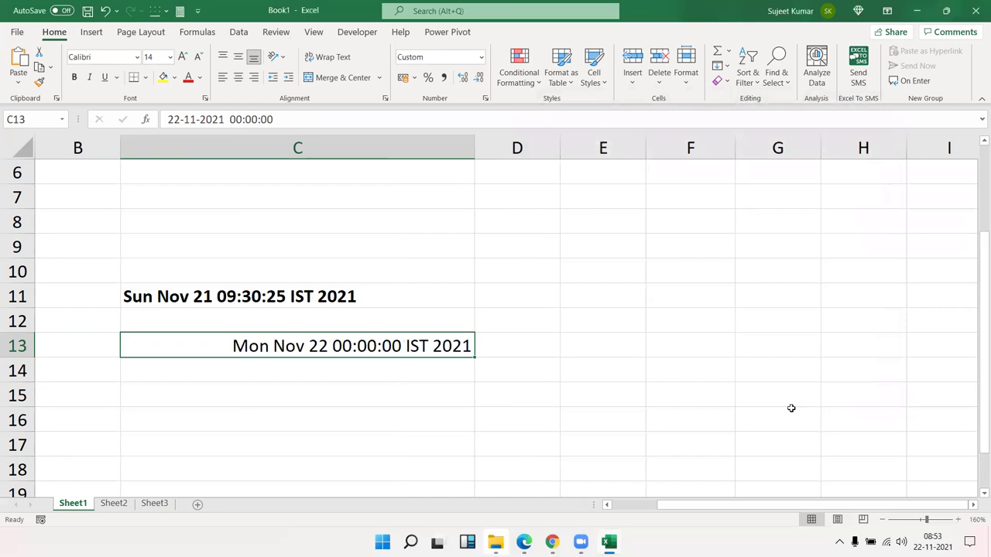
Edit the time stored in C13 to 9:30:50.
{"action": "double_click", "coordinate": [412, 349]}
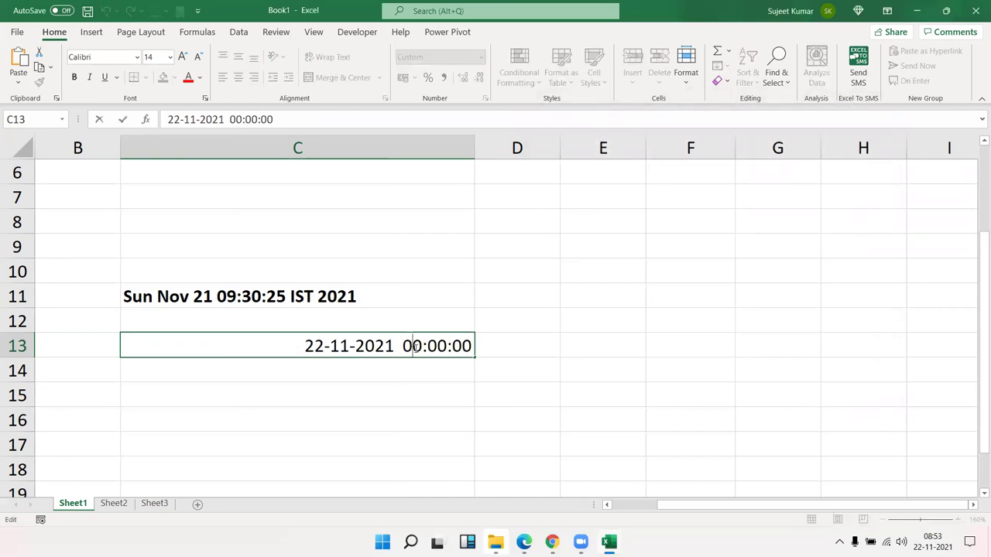
{"action": "left_click_drag", "start_coordinate": [402, 348], "coordinate": [415, 353]}
{"action": "type", "text": "93:"}
{"action": "left_click", "coordinate": [409, 346]}
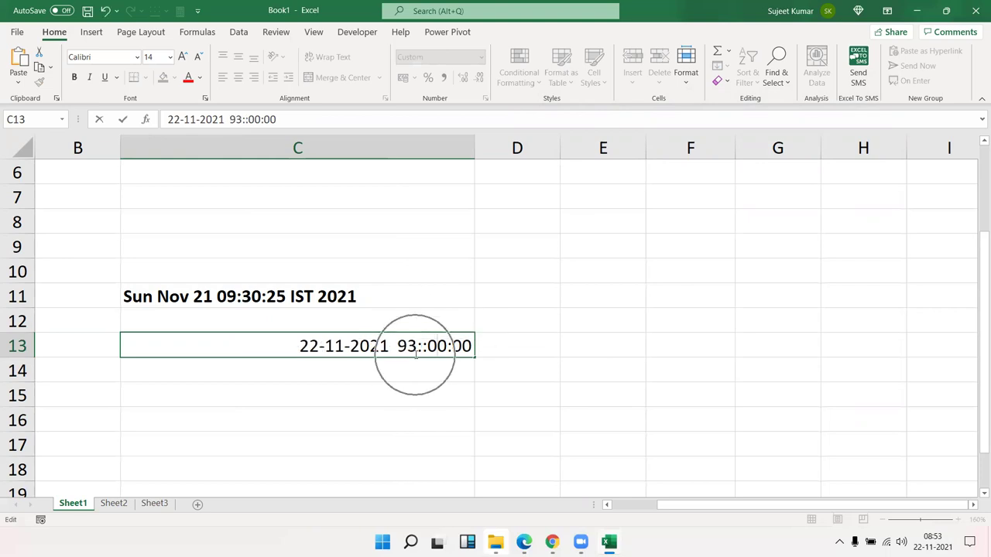
{"action": "key", "text": "BackSpace"}
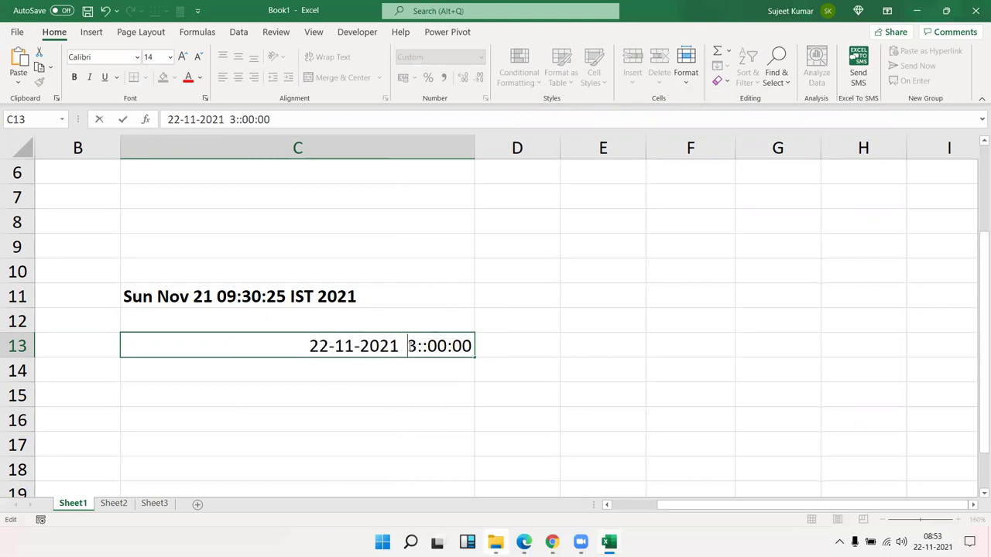
{"action": "key", "text": "Delete"}
{"action": "type", "text": "9"}
{"action": "left_click", "coordinate": [438, 346]}
{"action": "key", "text": "BackSpace"}
{"action": "type", "text": "2"}
{"action": "key", "text": "BackSpace"}
{"action": "type", "text": "3"}
{"action": "key", "text": "BackSpace"}
{"action": "type", "text": "5"}
{"action": "key", "text": "Return"}
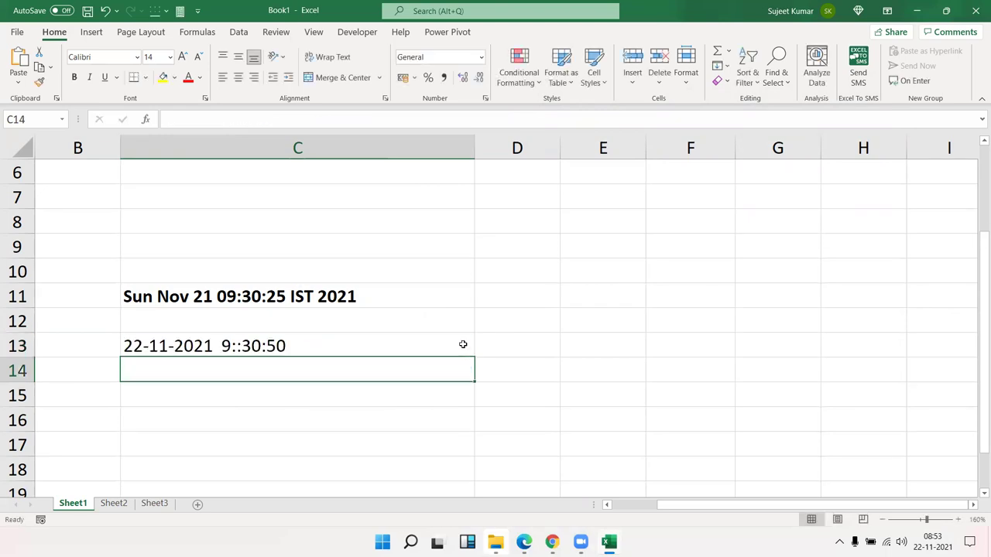
Remove the extra space and colon from C13's time so it reads 09:30:50.
{"action": "left_click", "coordinate": [396, 346]}
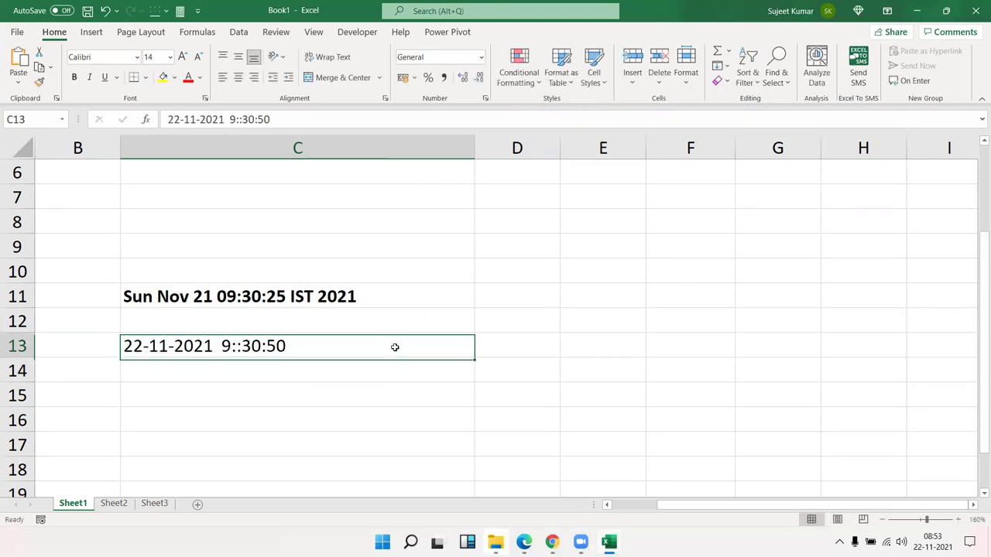
{"action": "double_click", "coordinate": [217, 348]}
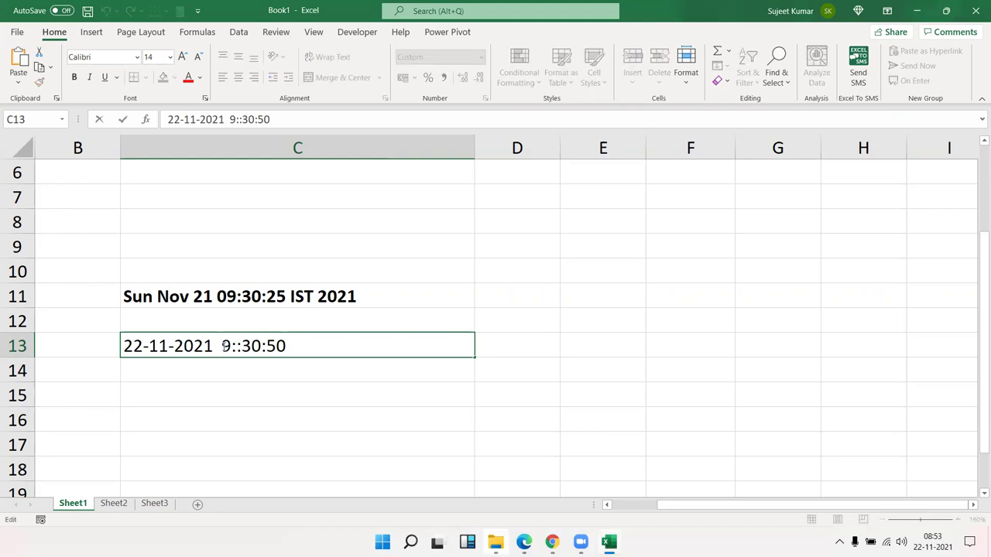
{"action": "key", "text": "BackSpace"}
{"action": "key", "text": "BackSpace"}
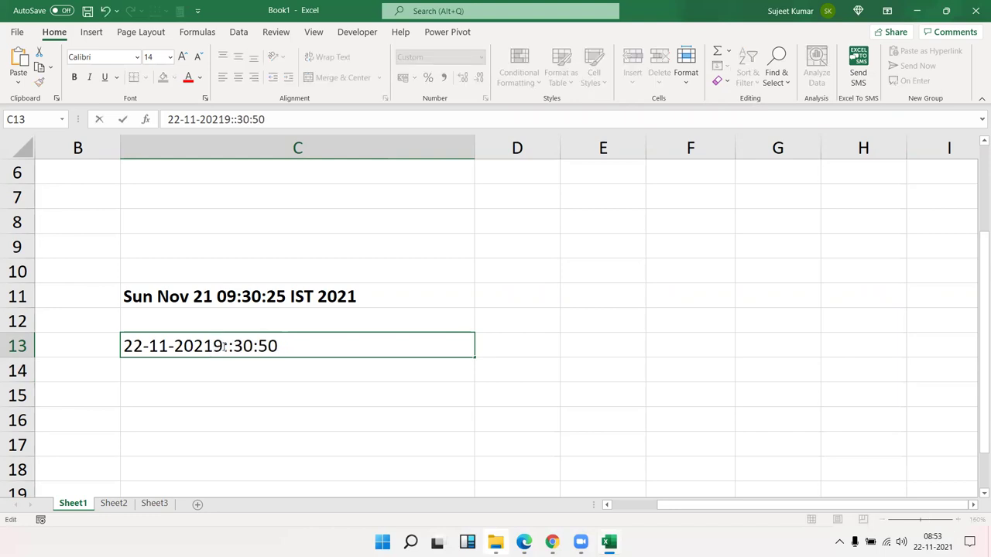
{"action": "key", "text": "Return"}
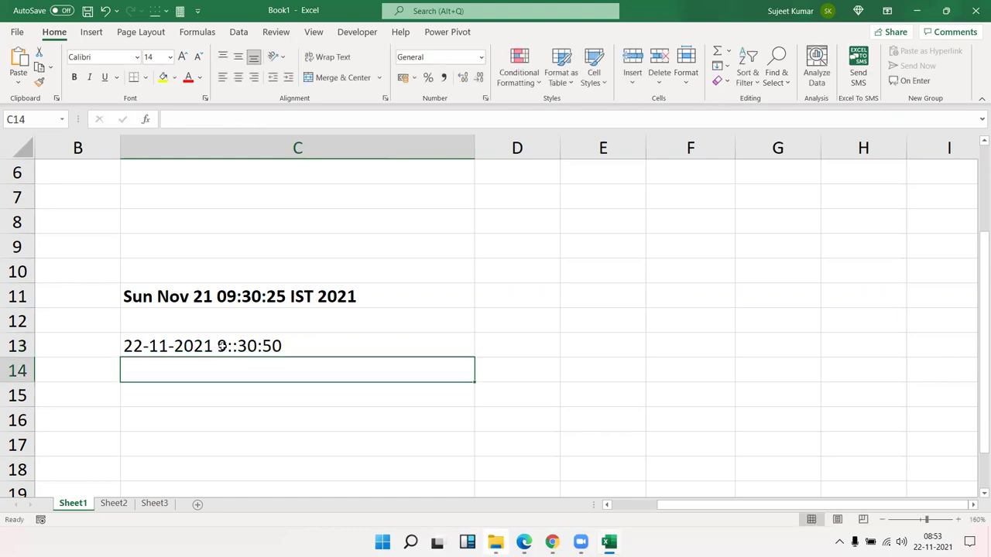
{"action": "left_click", "coordinate": [220, 346]}
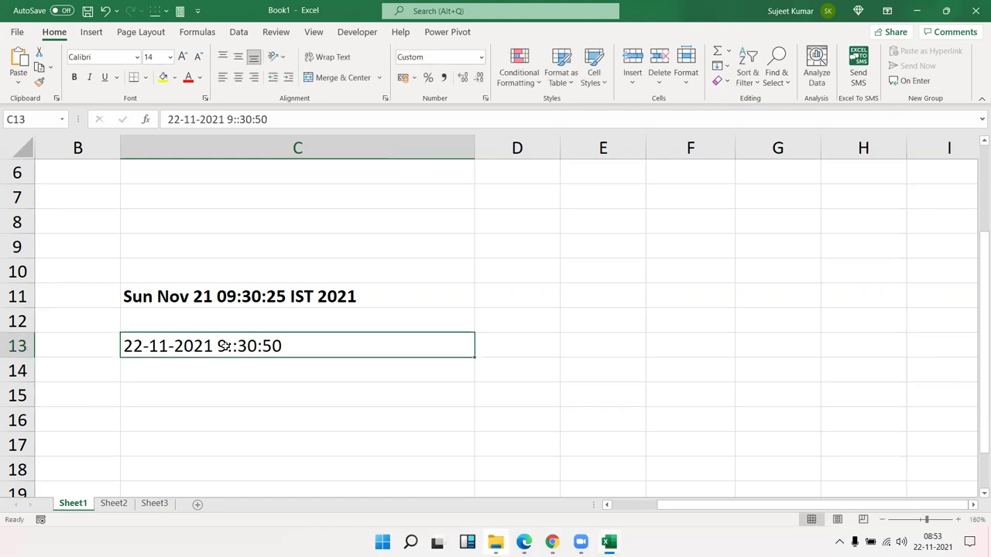
{"action": "double_click", "coordinate": [232, 346]}
{"action": "key", "text": "BackSpace"}
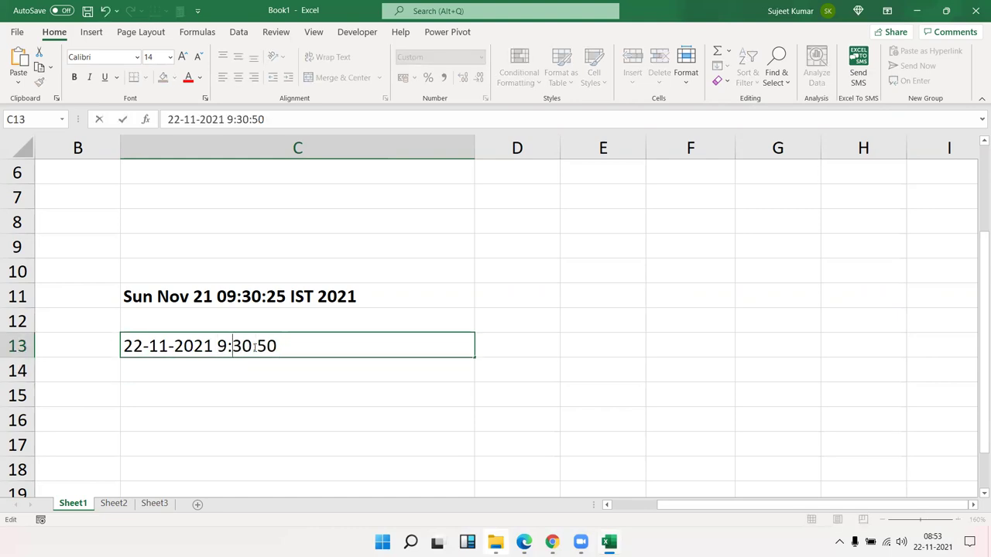
{"action": "key", "text": "Return"}
{"action": "left_click", "coordinate": [261, 339]}
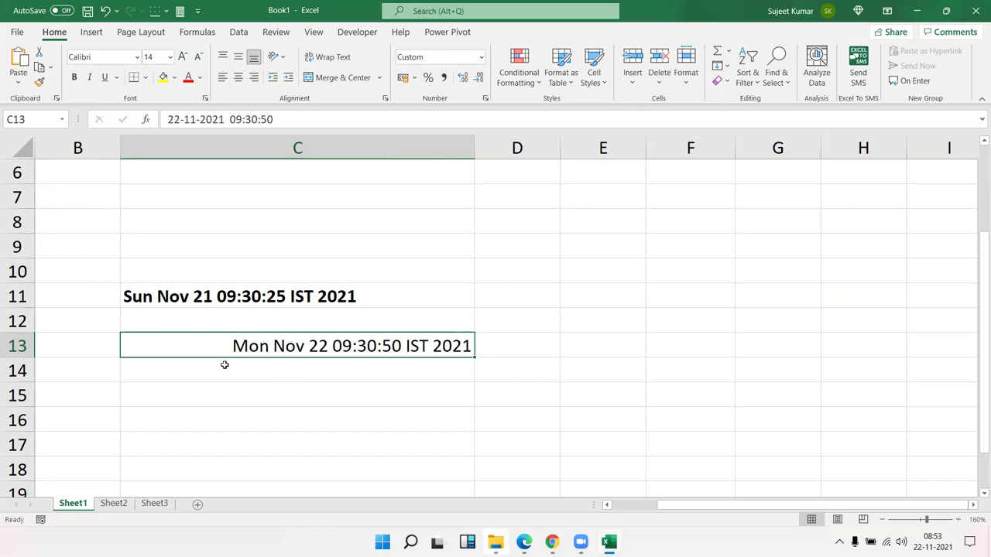
{"action": "left_click", "coordinate": [225, 366]}
{"action": "key", "text": "Up"}
{"action": "key", "text": "Up"}
{"action": "key", "text": "Up"}
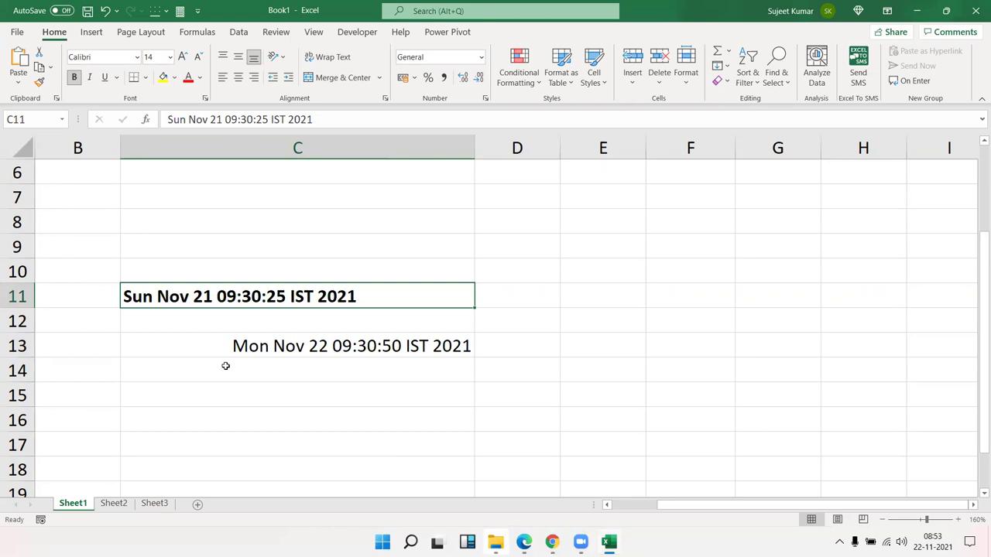
{"action": "left_click", "coordinate": [485, 98]}
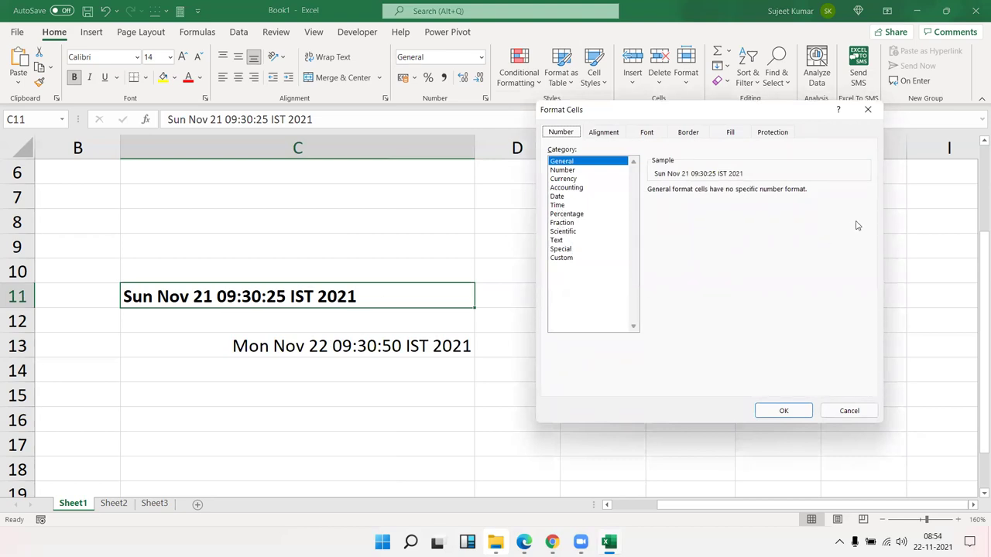
{"action": "left_click", "coordinate": [868, 113]}
{"action": "left_click", "coordinate": [329, 350]}
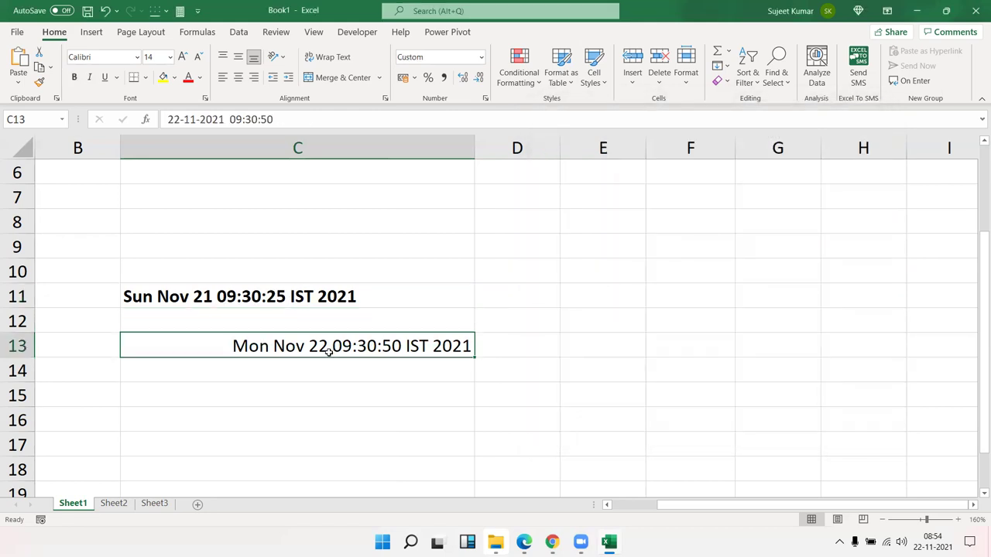
{"action": "left_click", "coordinate": [486, 99]}
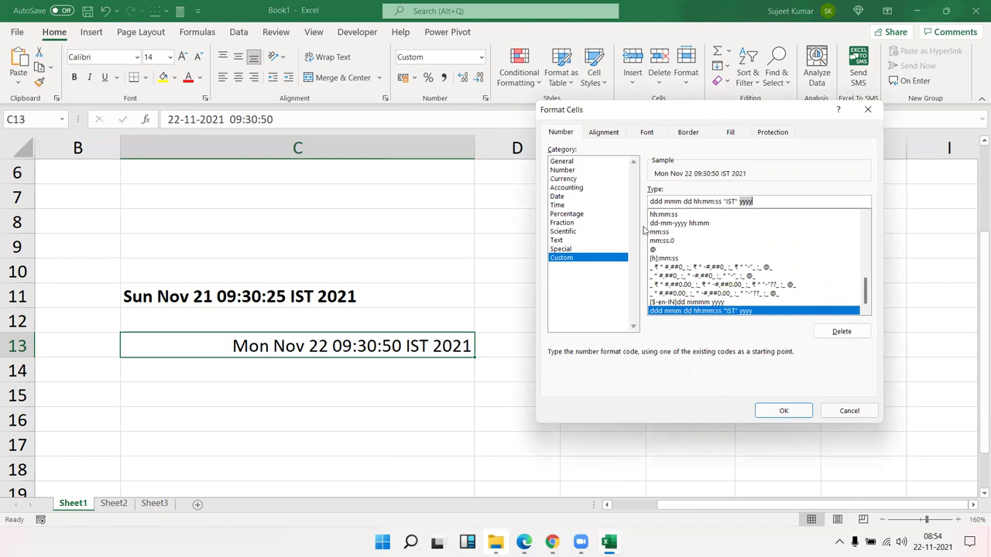
{"action": "double_click", "coordinate": [656, 201]}
{"action": "left_click", "coordinate": [566, 198]}
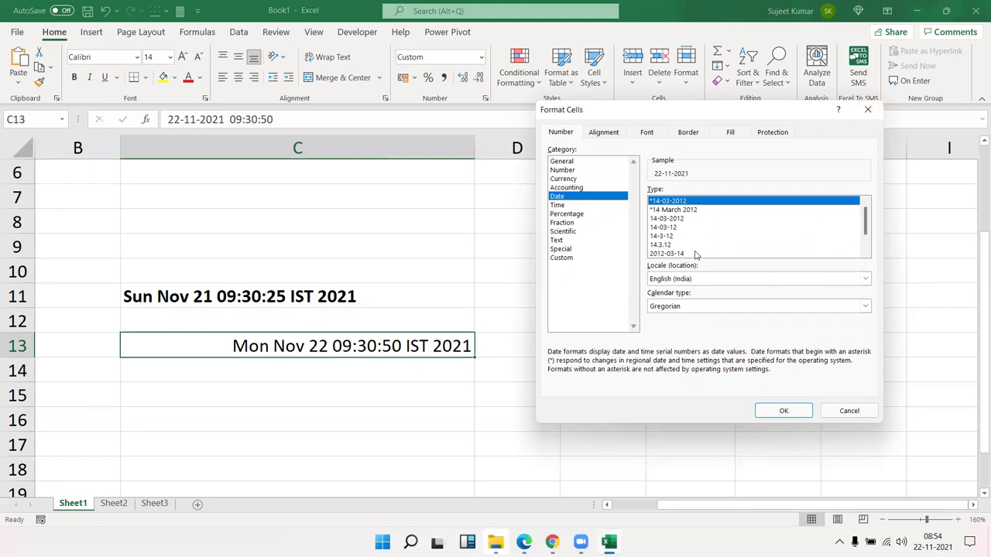
{"action": "scroll", "coordinate": [867, 228], "scroll_direction": "down", "scroll_amount": 1}
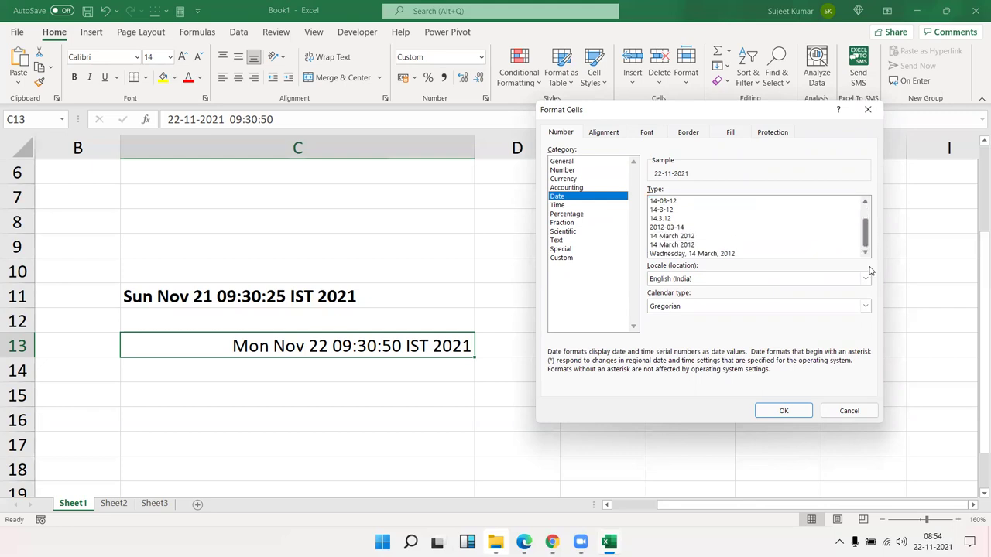
{"action": "left_click", "coordinate": [574, 260]}
{"action": "left_click", "coordinate": [856, 414]}
Enter today's date followed by the time 09:30:25 in E10.
{"action": "left_click", "coordinate": [614, 321]}
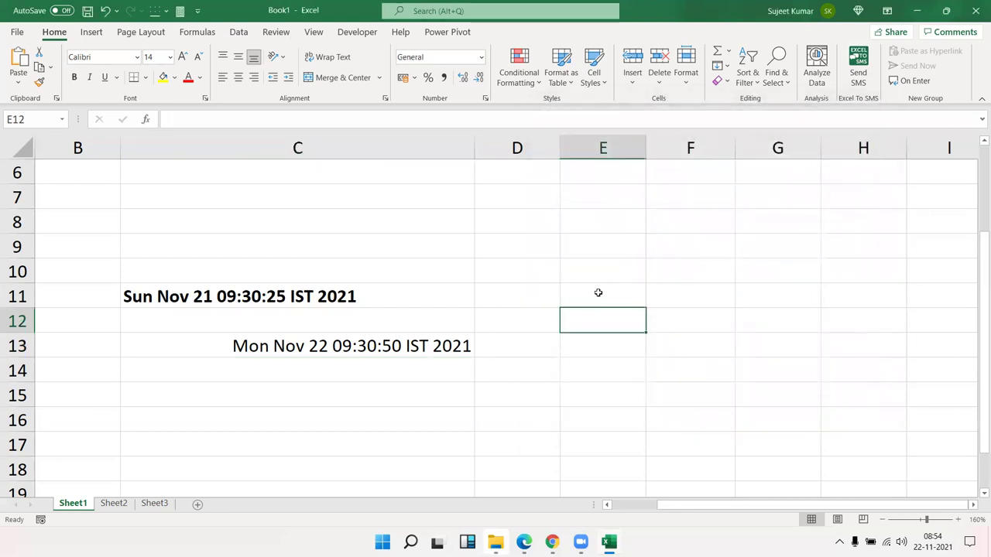
{"action": "left_click", "coordinate": [591, 275]}
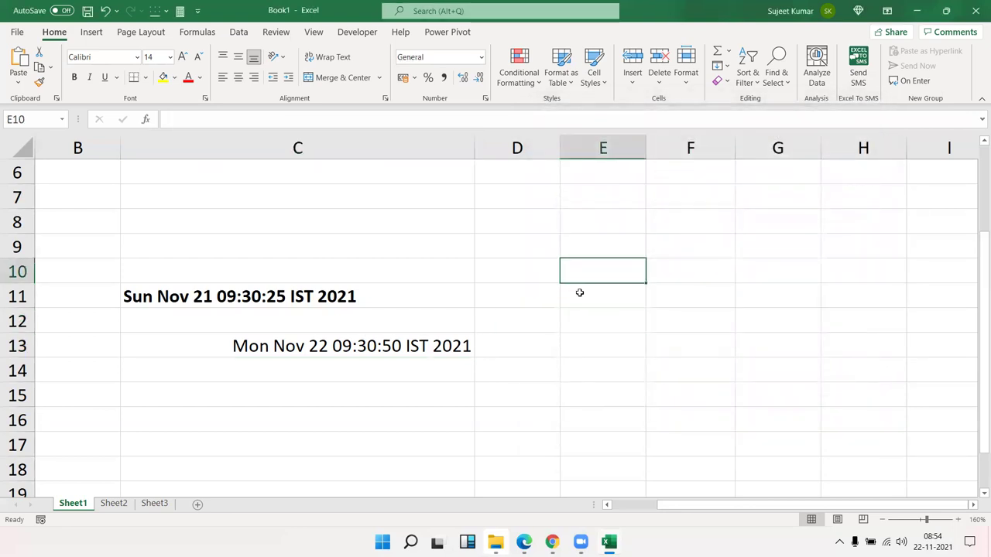
{"action": "key", "text": "ctrl+semicolon"}
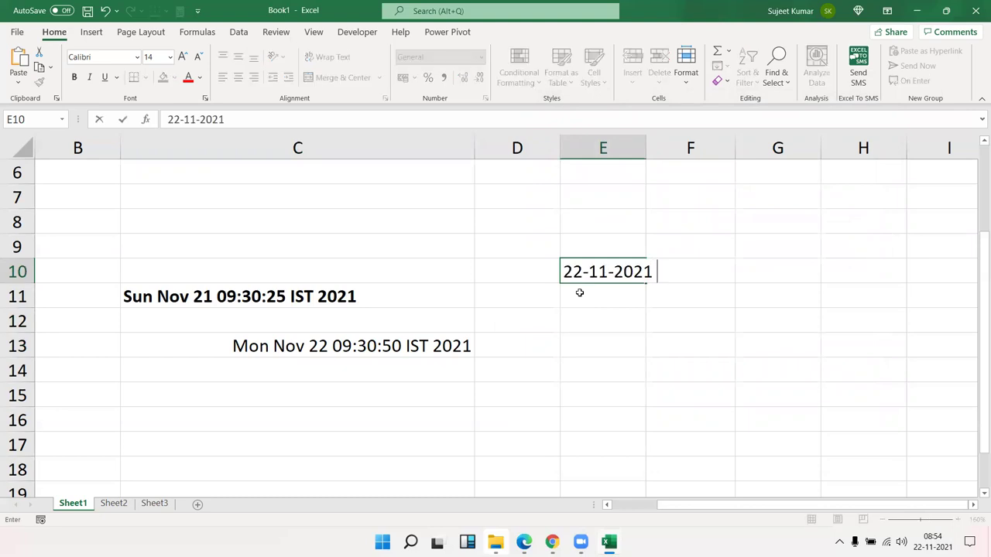
{"action": "type", "text": "09:30"}
{"action": "type", "text": ":25"}
{"action": "key", "text": "Return"}
{"action": "key", "text": "Up"}
{"action": "left_click", "coordinate": [259, 300]}
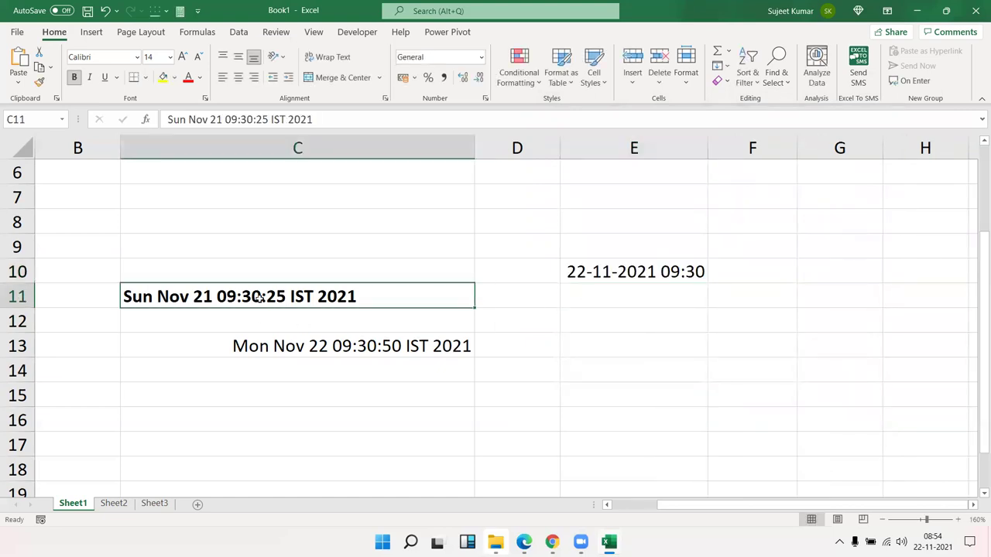
{"action": "left_click", "coordinate": [632, 269]}
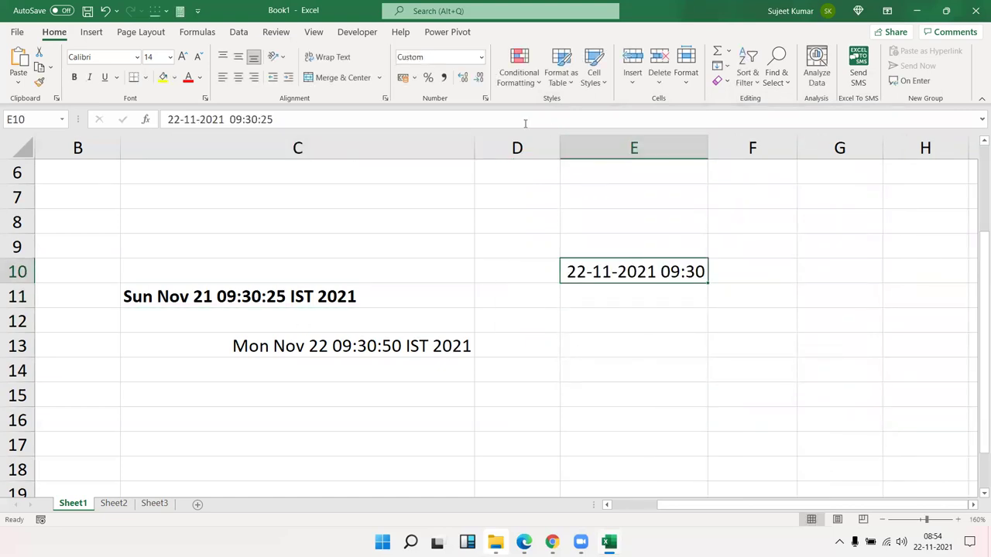
Open Format Cells for E10 and select its dd-mm-yyyy hh:mm custom code.
{"action": "left_click", "coordinate": [485, 100]}
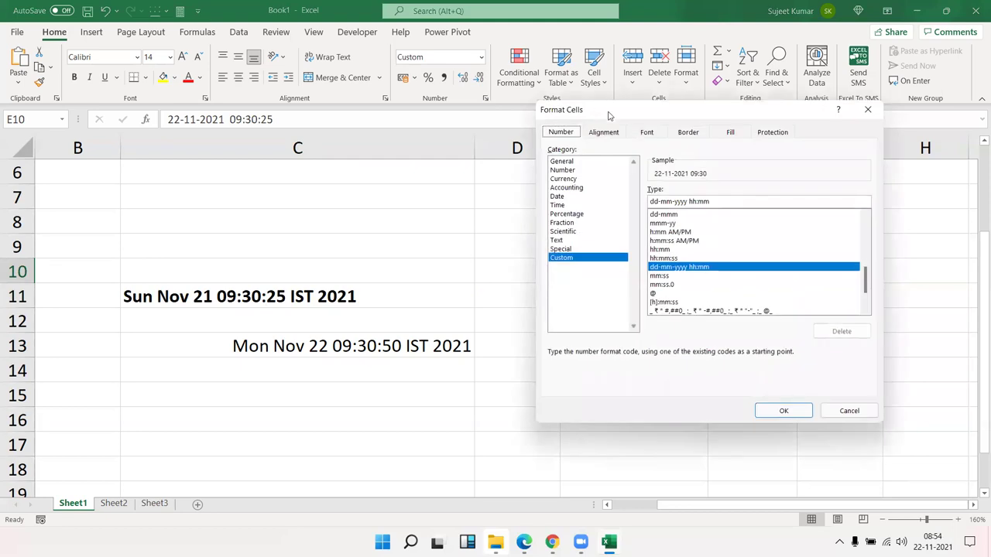
{"action": "left_click_drag", "start_coordinate": [608, 114], "coordinate": [249, 128]}
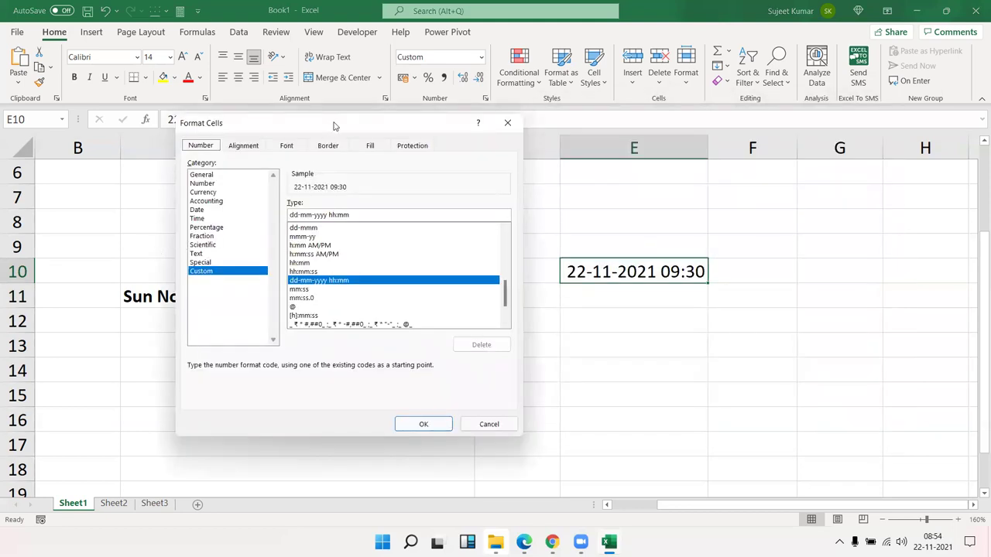
{"action": "left_click_drag", "start_coordinate": [334, 125], "coordinate": [703, 164]}
{"action": "left_click_drag", "start_coordinate": [722, 253], "coordinate": [599, 231]}
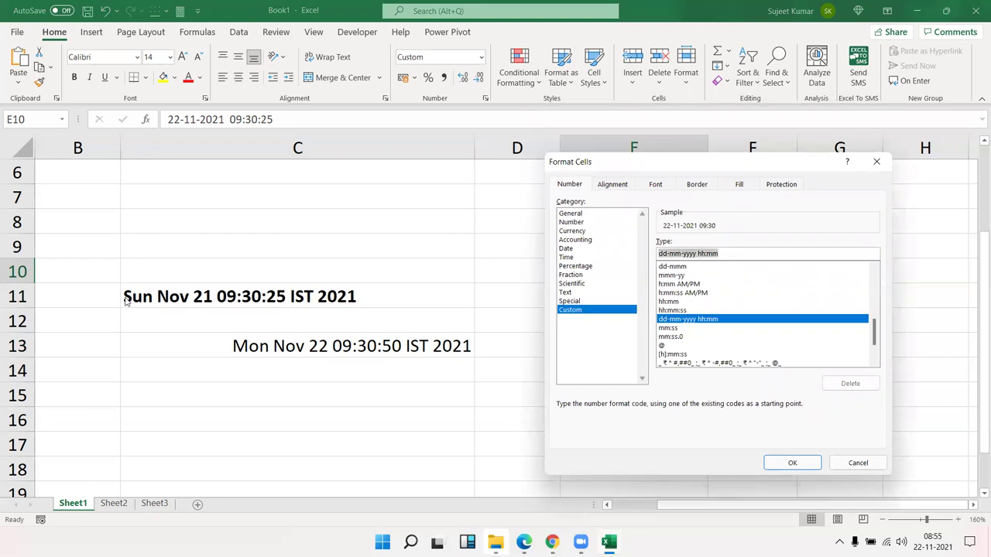
Change E10's custom code to ddd mmm dd HH:MM:SS "IST" yyyy, showing Mon Nov 22 09:30:25 IST 2021.
{"action": "type", "text": "dd"}
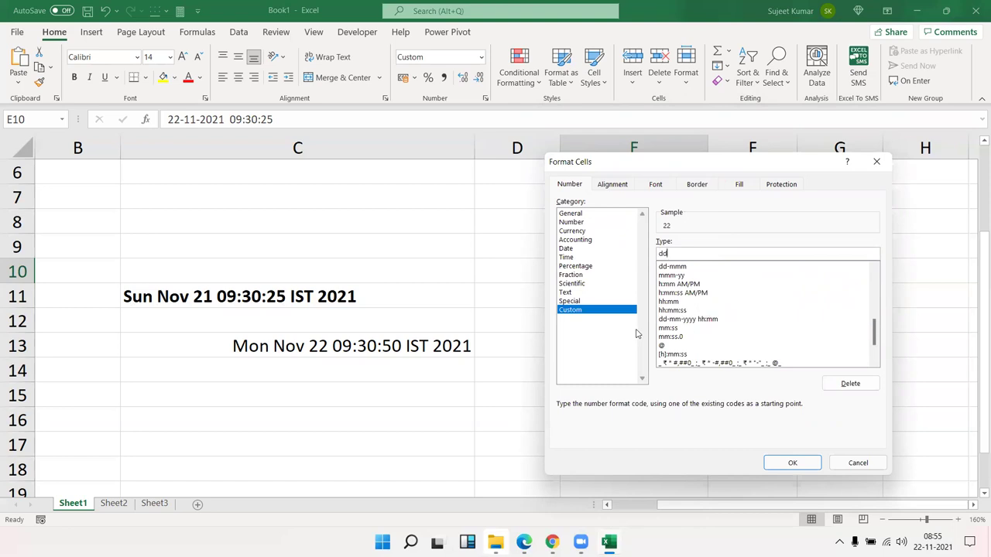
{"action": "type", "text": "d"}
{"action": "type", "text": " mmm"}
{"action": "type", "text": " dd "}
{"action": "type", "text": "HH"}
{"action": "type", "text": ":"}
{"action": "type", "text": "HH"}
{"action": "key", "text": "BackSpace"}
{"action": "key", "text": "BackSpace"}
{"action": "type", "text": "MM:SS"}
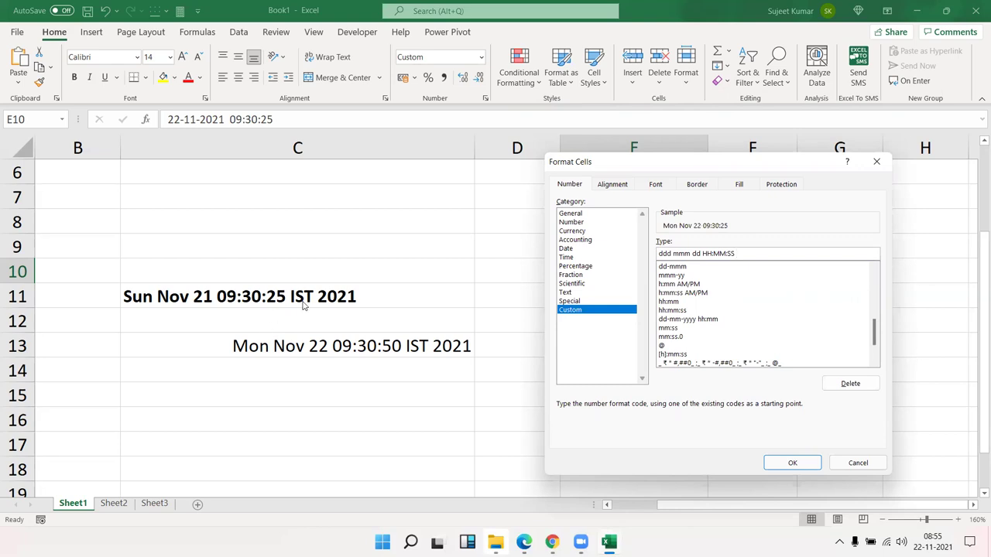
{"action": "type", "text": "IS"}
{"action": "key", "text": "BackSpace"}
{"action": "key", "text": "BackSpace"}
{"action": "type", "text": "IS"}
{"action": "type", "text": "\" "}
{"action": "type", "text": " yyyy"}
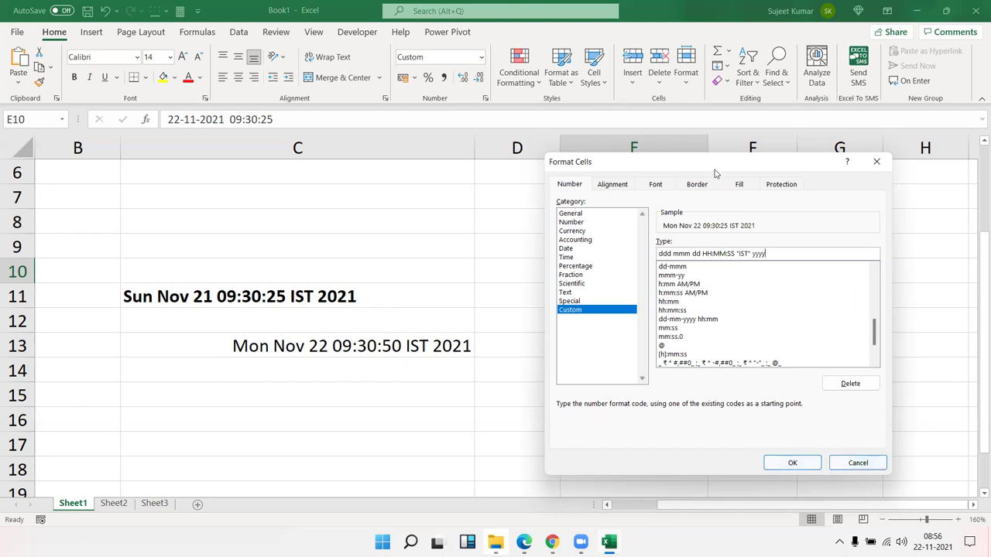
{"action": "left_click_drag", "start_coordinate": [706, 162], "coordinate": [314, 133]}
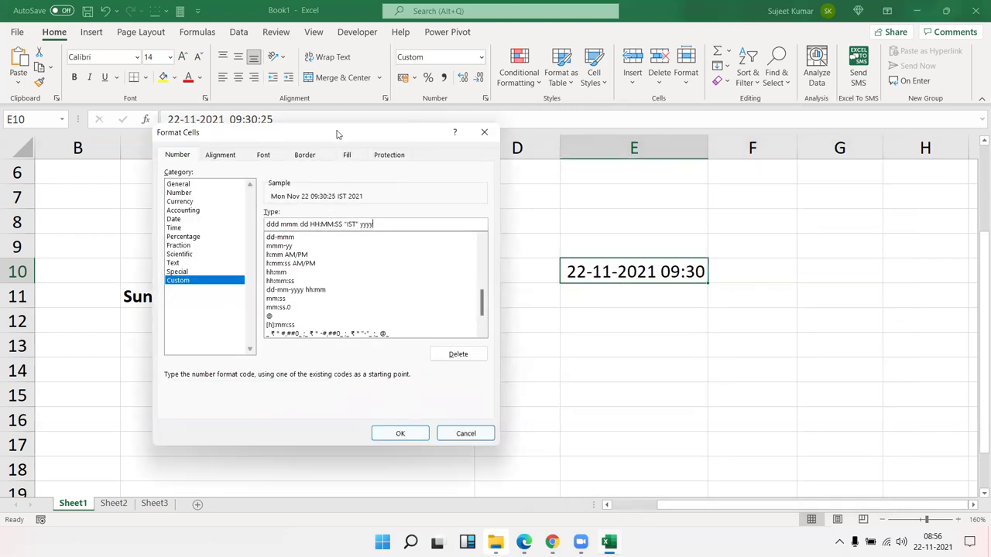
{"action": "left_click_drag", "start_coordinate": [338, 133], "coordinate": [636, 174]}
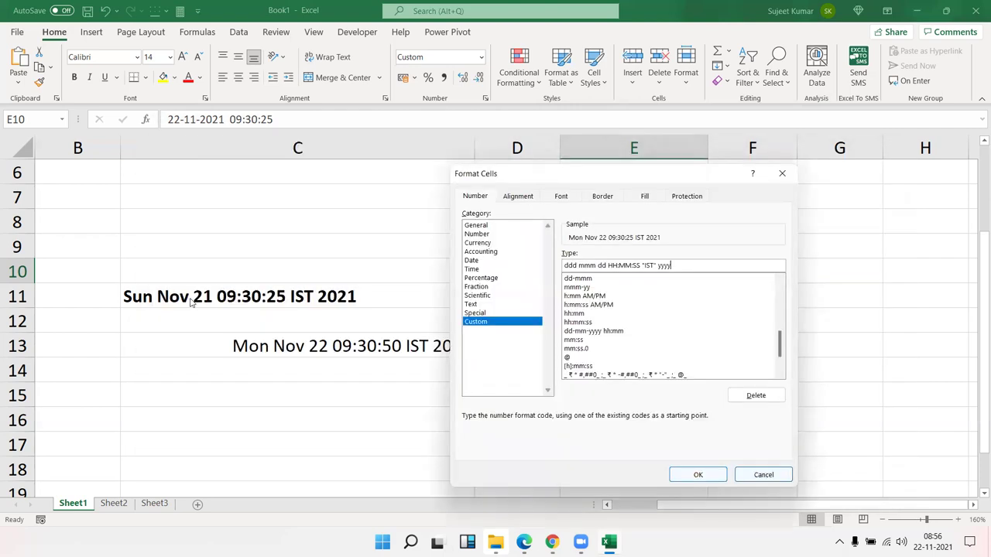
{"action": "left_click", "coordinate": [717, 475]}
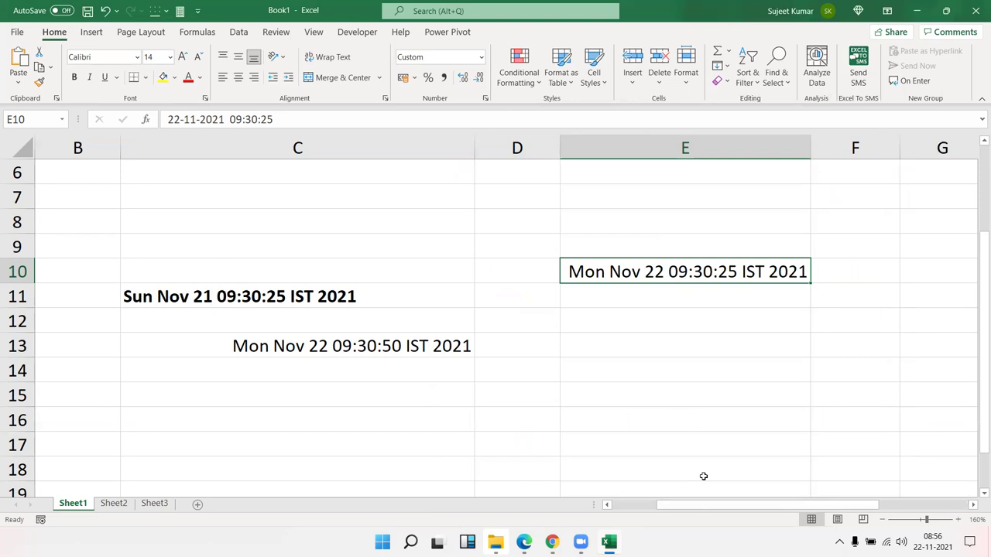
{"action": "left_click", "coordinate": [331, 299]}
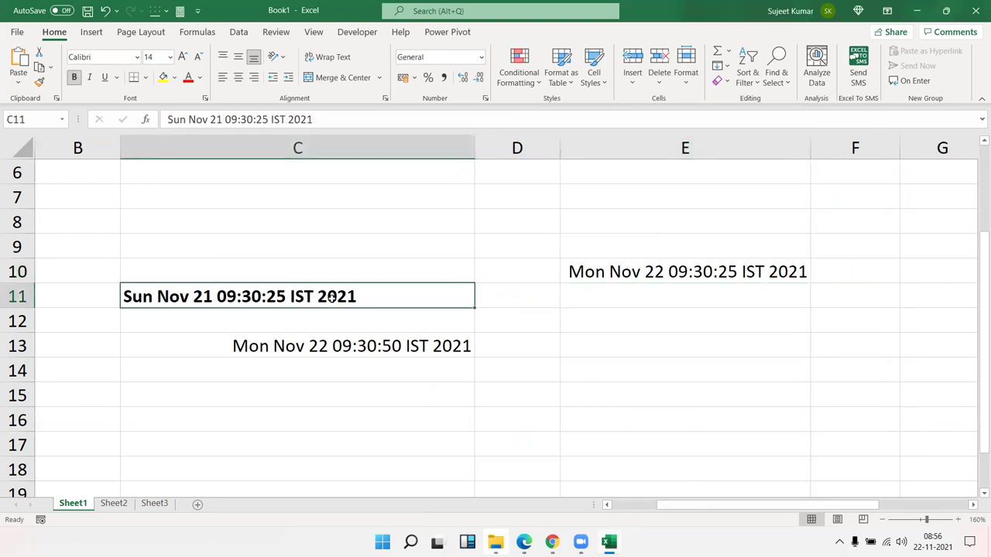
{"action": "left_click", "coordinate": [333, 346]}
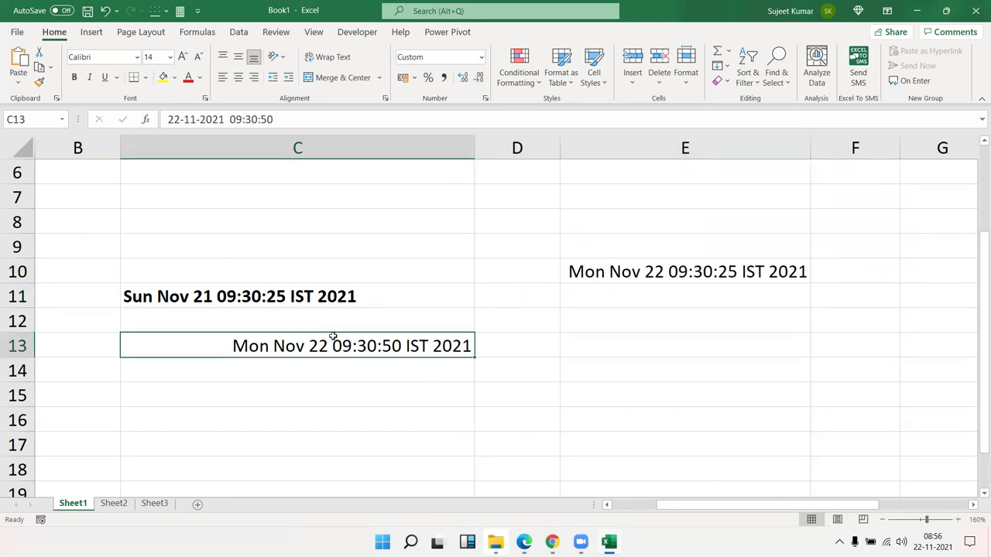
{"action": "left_click_drag", "start_coordinate": [333, 336], "coordinate": [643, 308]}
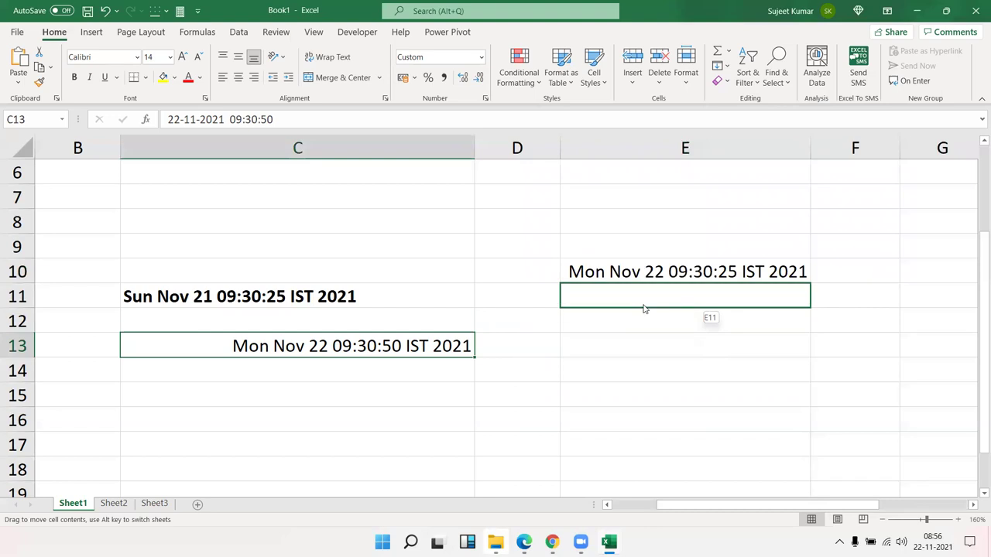
{"action": "double_click", "coordinate": [334, 299]}
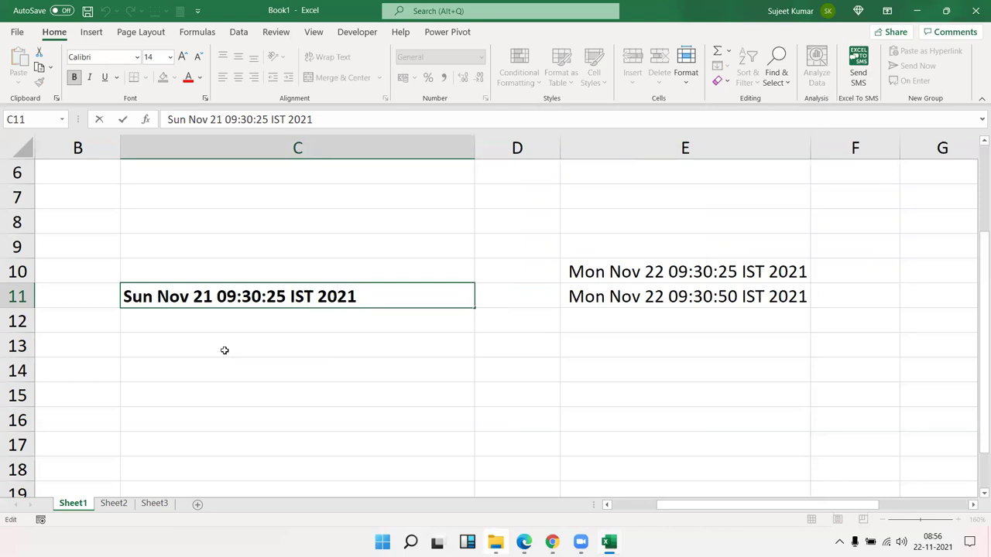
{"action": "left_click", "coordinate": [214, 328]}
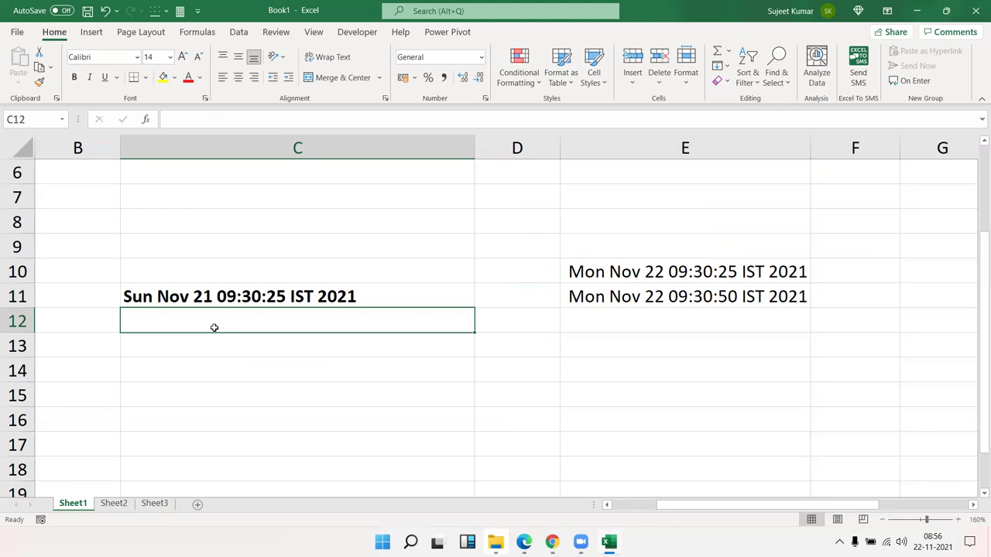
{"action": "left_click", "coordinate": [672, 300]}
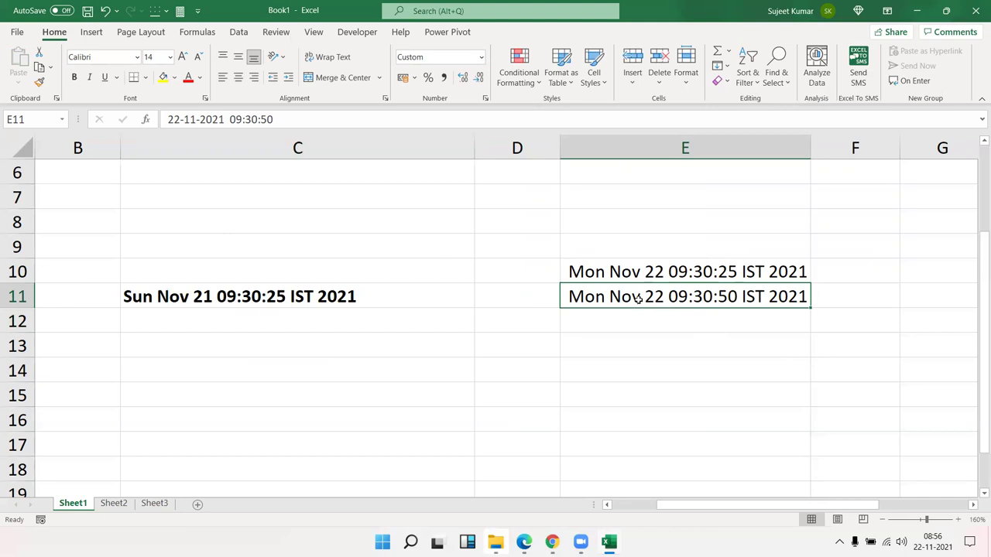
{"action": "left_click_drag", "start_coordinate": [278, 119], "coordinate": [3, 97]}
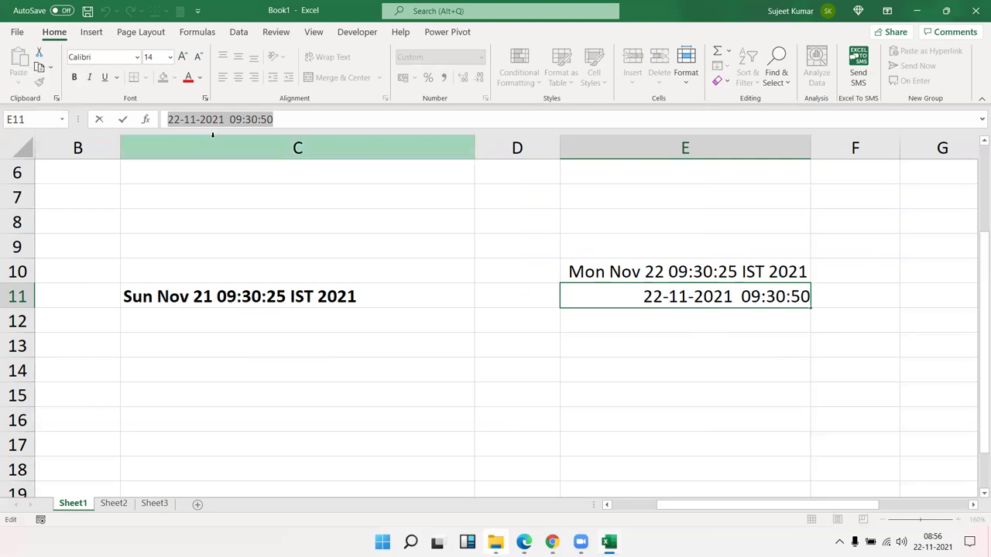
Try a long day-month-year date format on E11, then undo it to keep the custom format.
{"action": "key", "text": "Escape"}
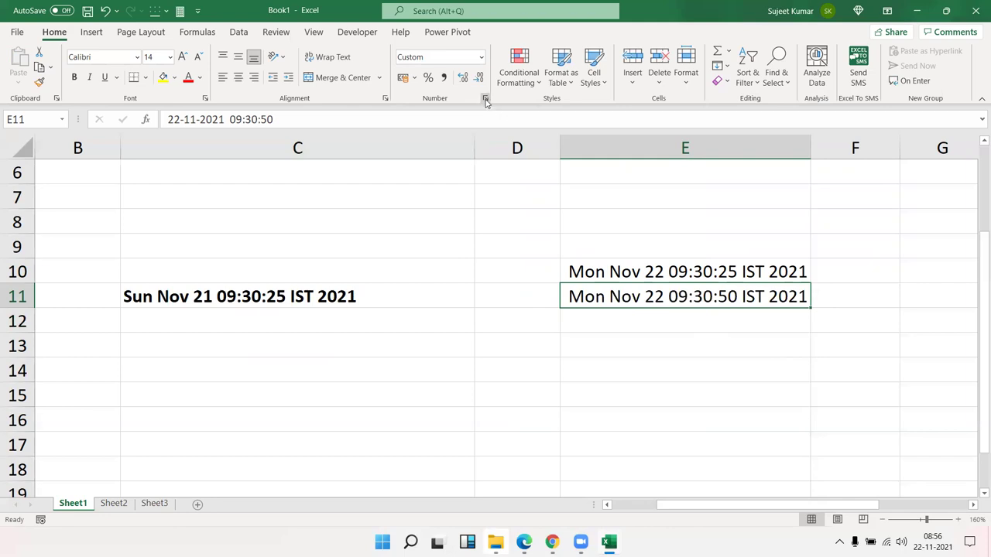
{"action": "left_click", "coordinate": [486, 99]}
{"action": "left_click", "coordinate": [483, 269]}
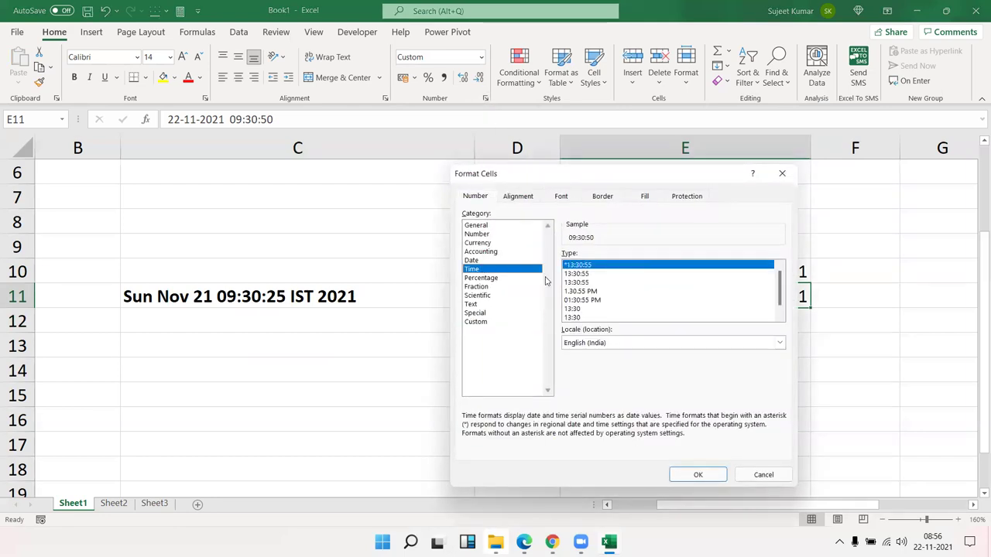
{"action": "left_click", "coordinate": [488, 261]}
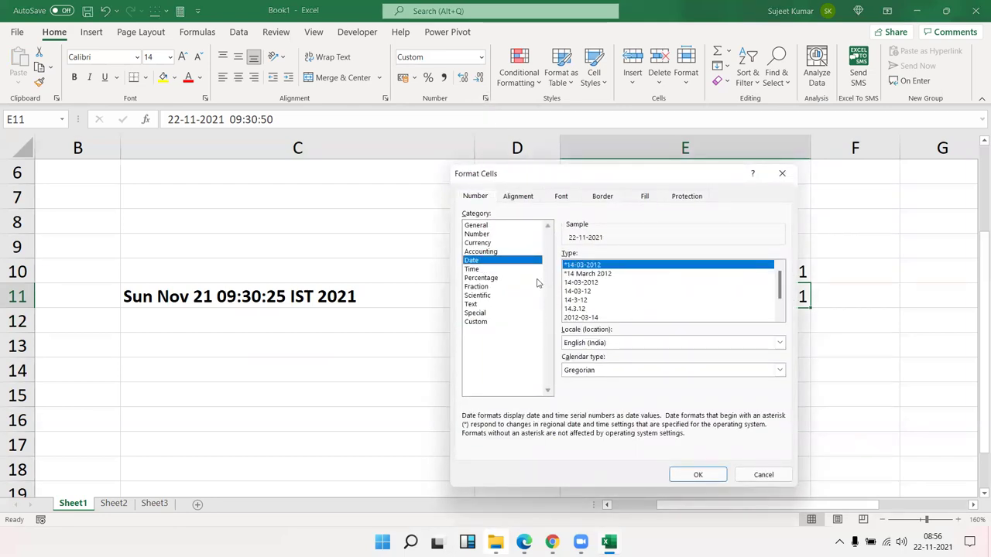
{"action": "left_click", "coordinate": [588, 281]}
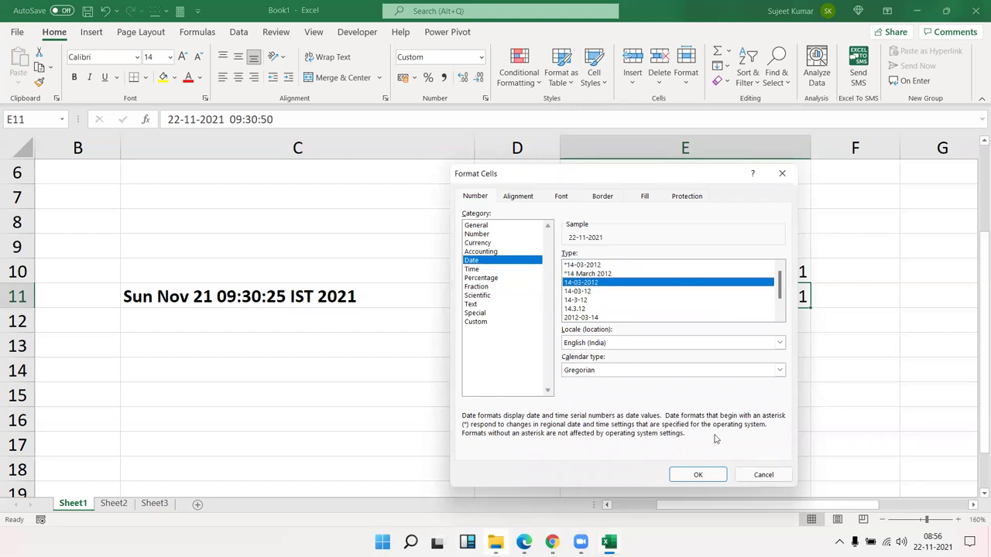
{"action": "left_click", "coordinate": [600, 275]}
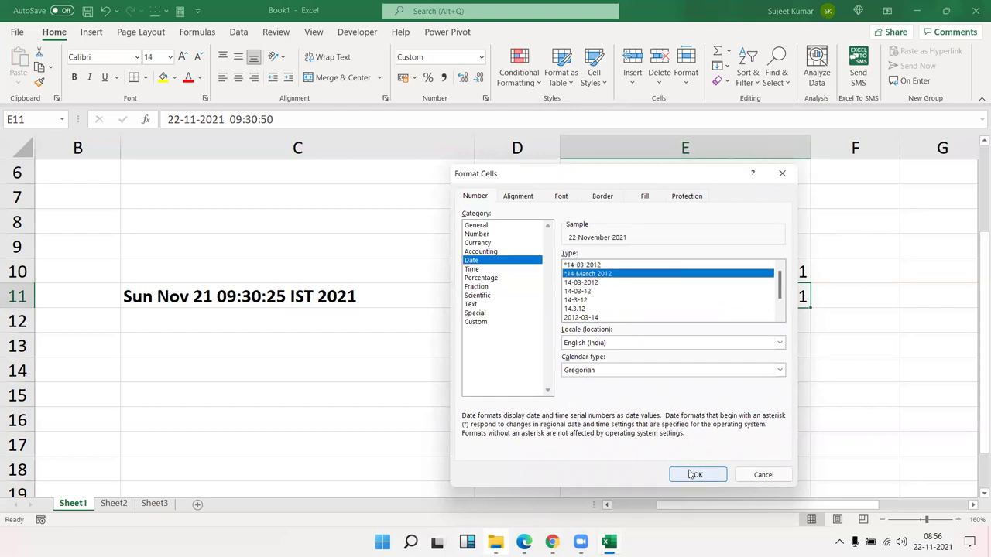
{"action": "left_click", "coordinate": [693, 474]}
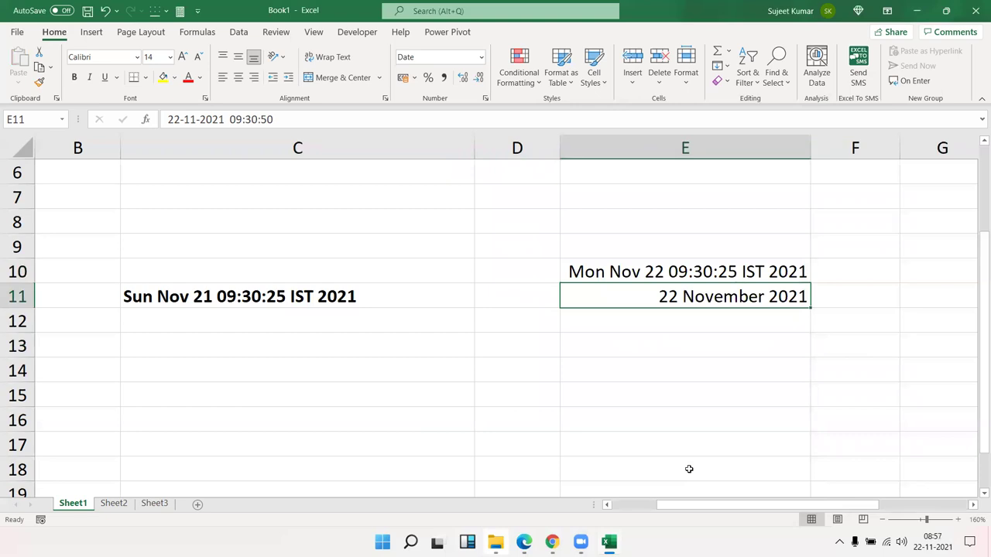
{"action": "key", "text": "ctrl+z"}
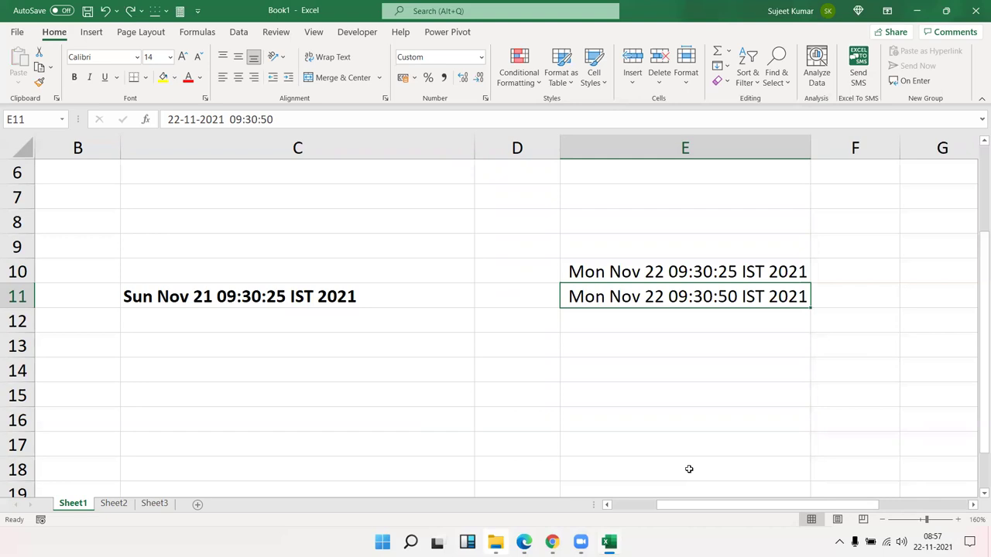
{"action": "left_click", "coordinate": [287, 295]}
Enter 21-NOV-2021 in C12 as a trial date.
{"action": "left_click", "coordinate": [262, 328]}
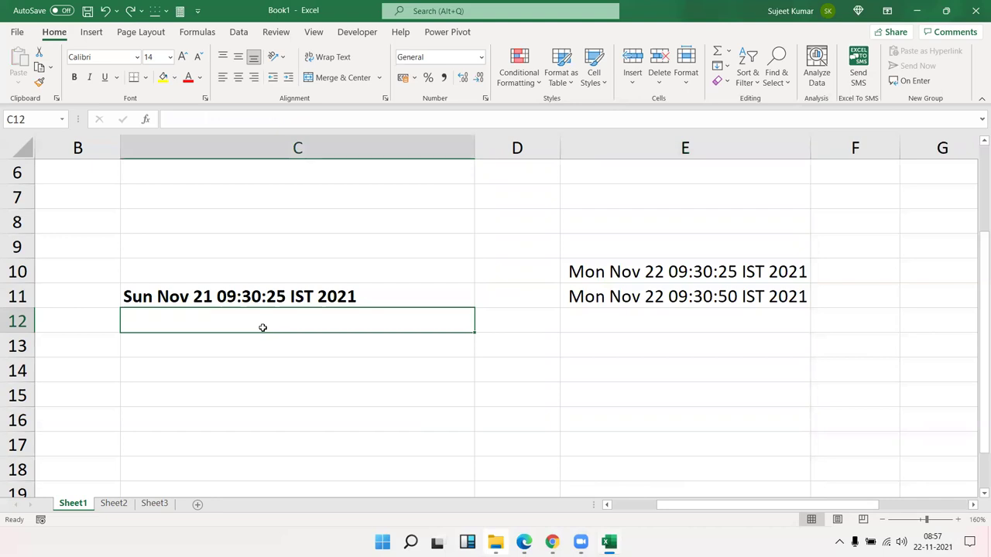
{"action": "type", "text": "Nov"}
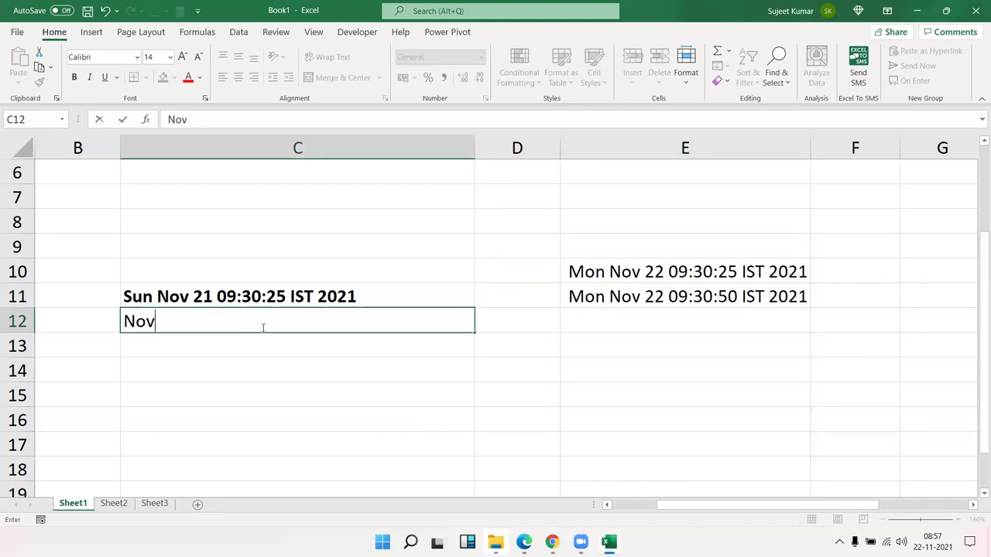
{"action": "type", "text": "-"}
{"action": "key", "text": "BackSpace"}
{"action": "key", "text": "BackSpace"}
{"action": "key", "text": "BackSpace"}
{"action": "key", "text": "BackSpace"}
{"action": "type", "text": "21-"}
{"action": "type", "text": "NOV-"}
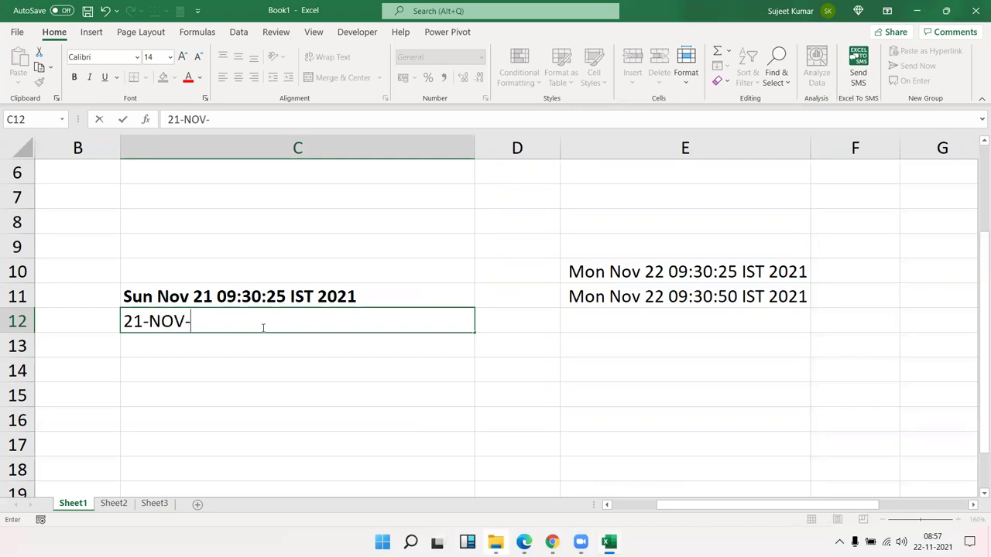
{"action": "type", "text": "2021"}
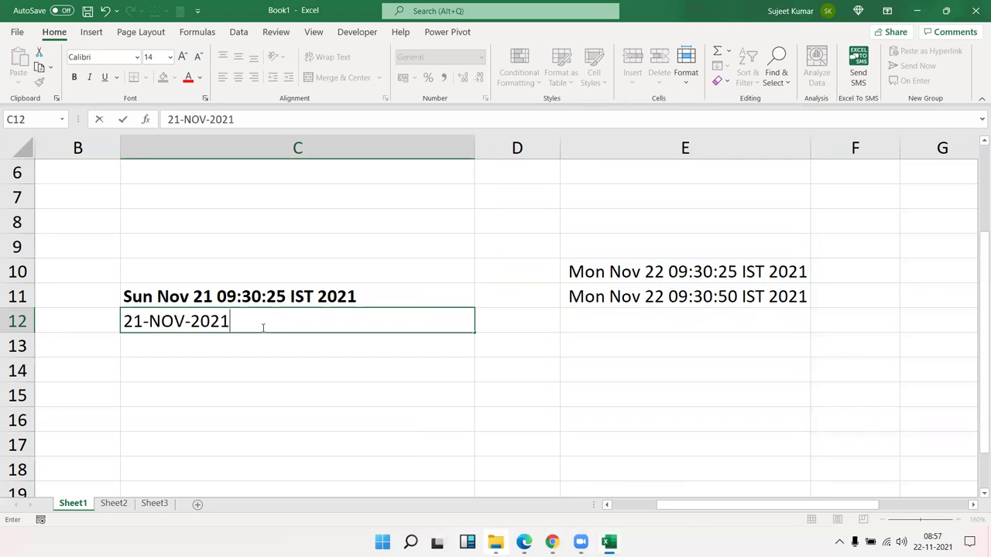
{"action": "key", "text": "Return"}
{"action": "left_click", "coordinate": [262, 327]}
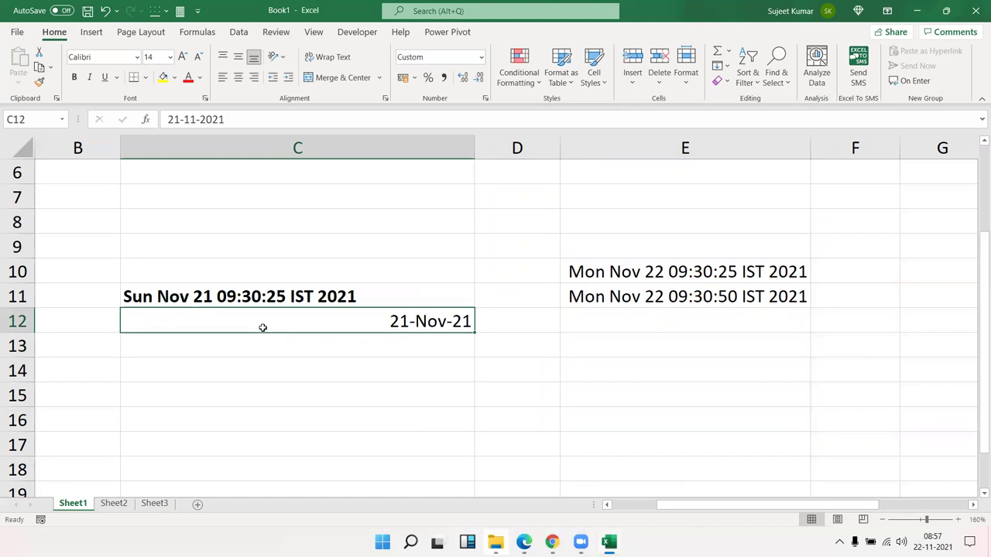
Clear C12 and copy the text date in C11.
{"action": "key", "text": "Delete"}
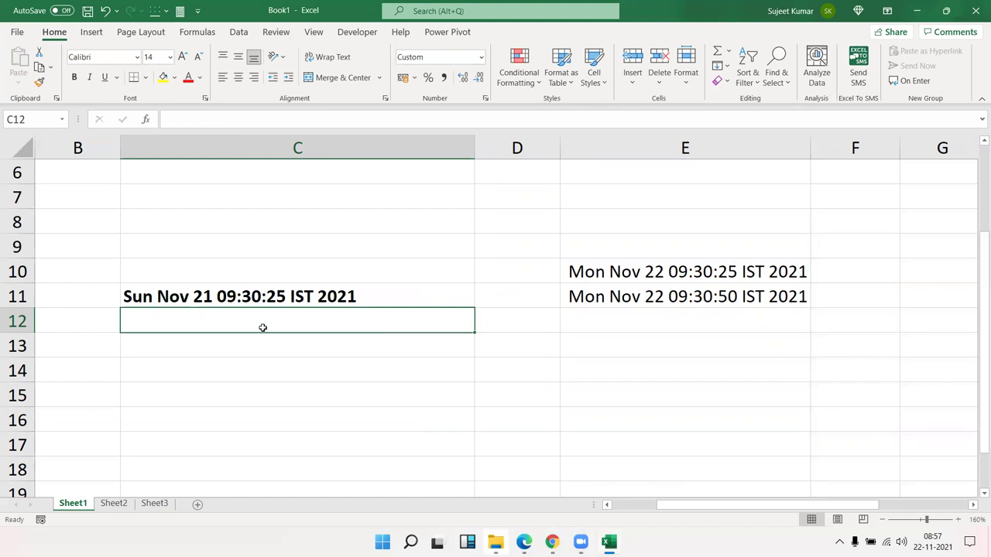
{"action": "key", "text": "Up"}
{"action": "key", "text": "ctrl+c"}
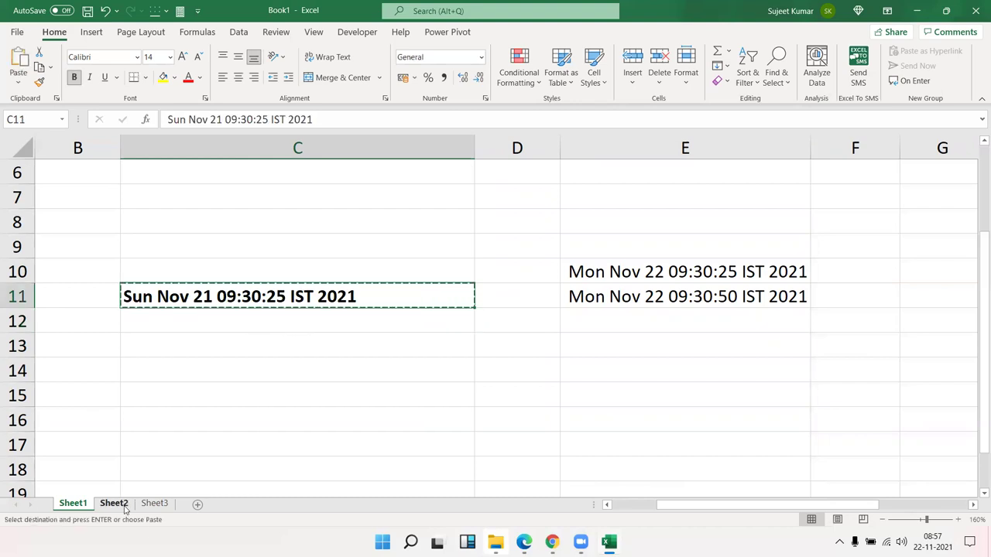
Paste the copied text date into A1 of Sheet2 and select A1:A5.
{"action": "left_click", "coordinate": [118, 503]}
{"action": "key", "text": "ctrl+v"}
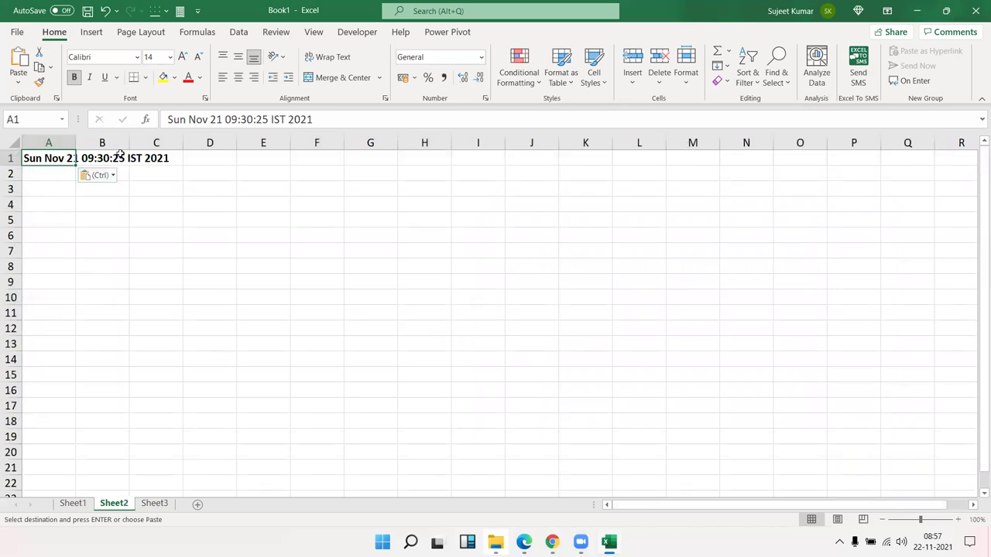
{"action": "left_click_drag", "start_coordinate": [68, 158], "coordinate": [48, 219]}
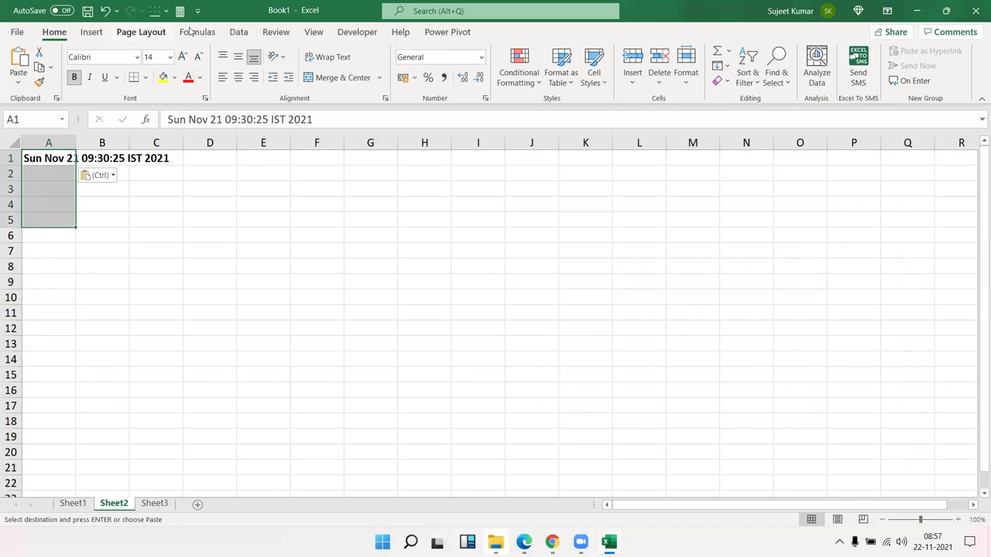
{"action": "left_click", "coordinate": [238, 33]}
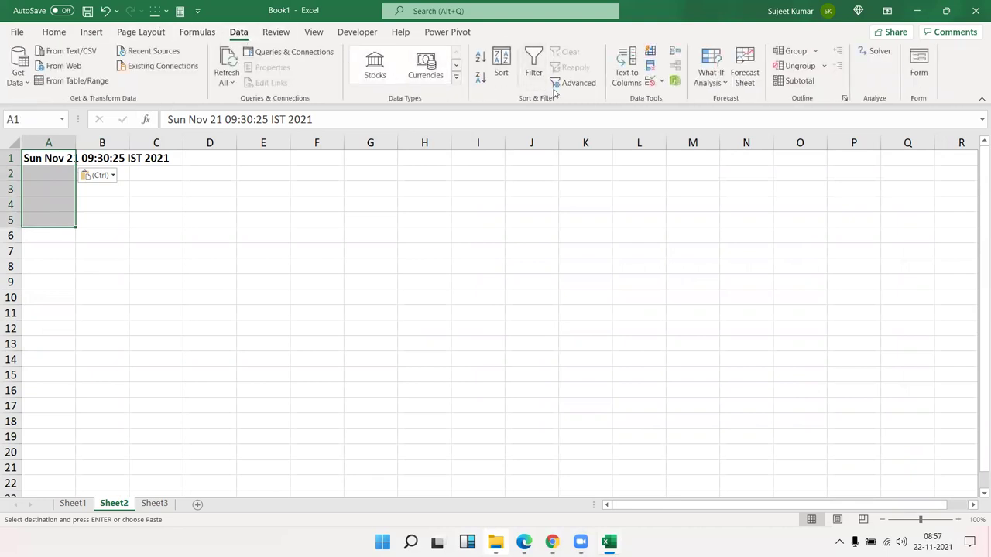
Split the Sheet2 date text at spaces with Text to Columns into Sun, Nov, 21, 09:30:25, IST, 2021.
{"action": "left_click", "coordinate": [612, 82]}
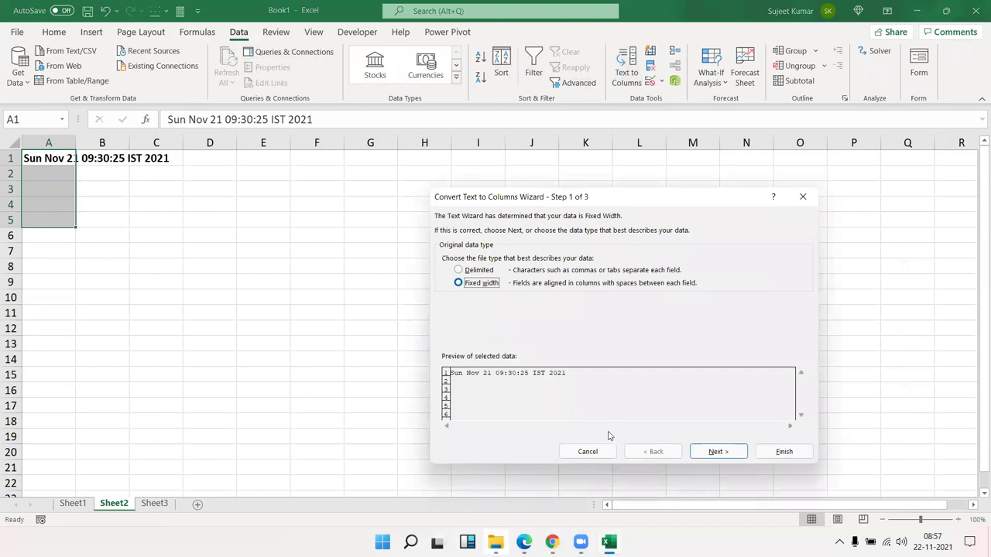
{"action": "left_click", "coordinate": [478, 273]}
{"action": "left_click", "coordinate": [711, 454]}
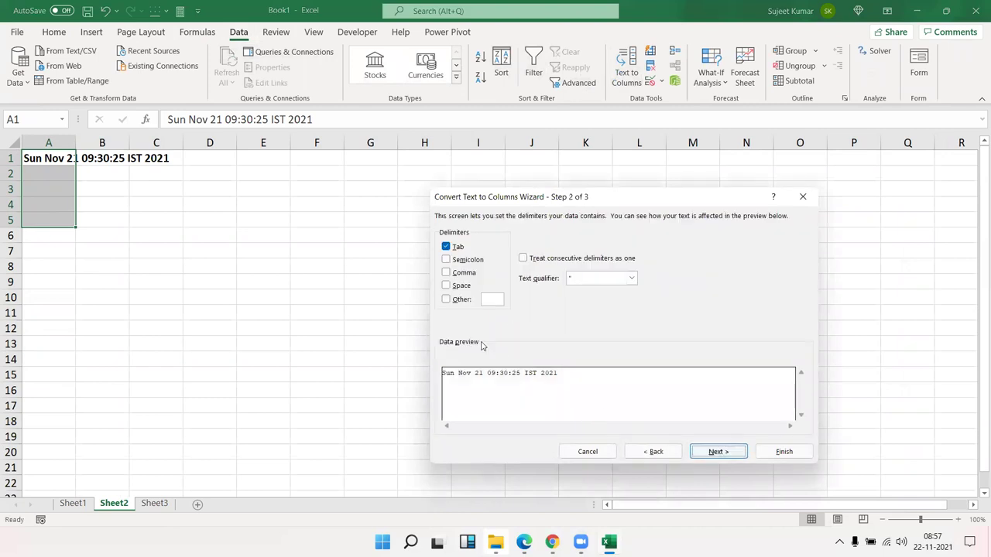
{"action": "left_click", "coordinate": [445, 286]}
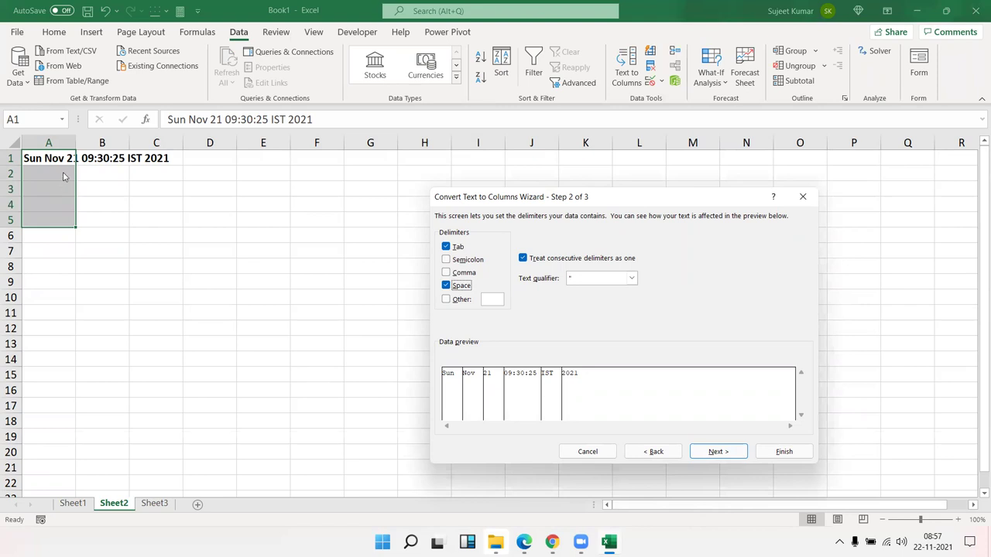
{"action": "left_click", "coordinate": [718, 451]}
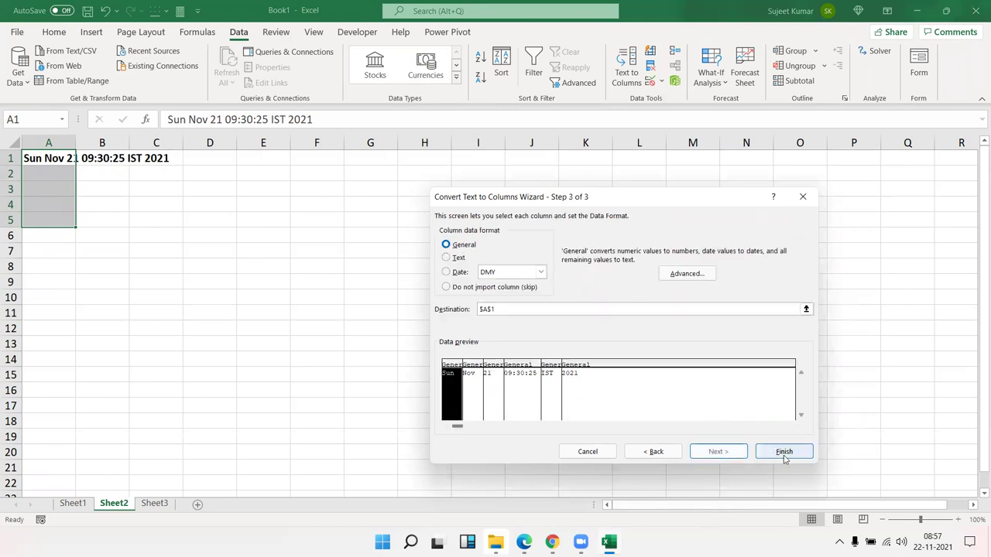
{"action": "left_click", "coordinate": [784, 453]}
Enter =C1&"-"&B1&"-"&F1 in G1 and autofit column G to show 21-Nov-2021.
{"action": "left_click", "coordinate": [354, 300]}
{"action": "left_click", "coordinate": [66, 235]}
{"action": "left_click", "coordinate": [260, 284]}
{"action": "left_click", "coordinate": [389, 157]}
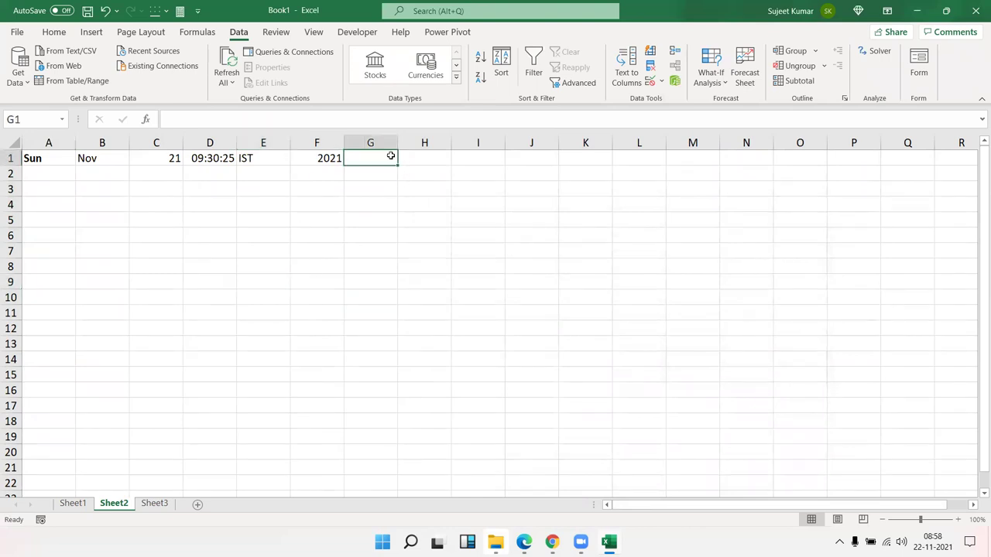
{"action": "type", "text": "="}
{"action": "key", "text": "Left"}
{"action": "key", "text": "Left"}
{"action": "key", "text": "Left"}
{"action": "key", "text": "Left"}
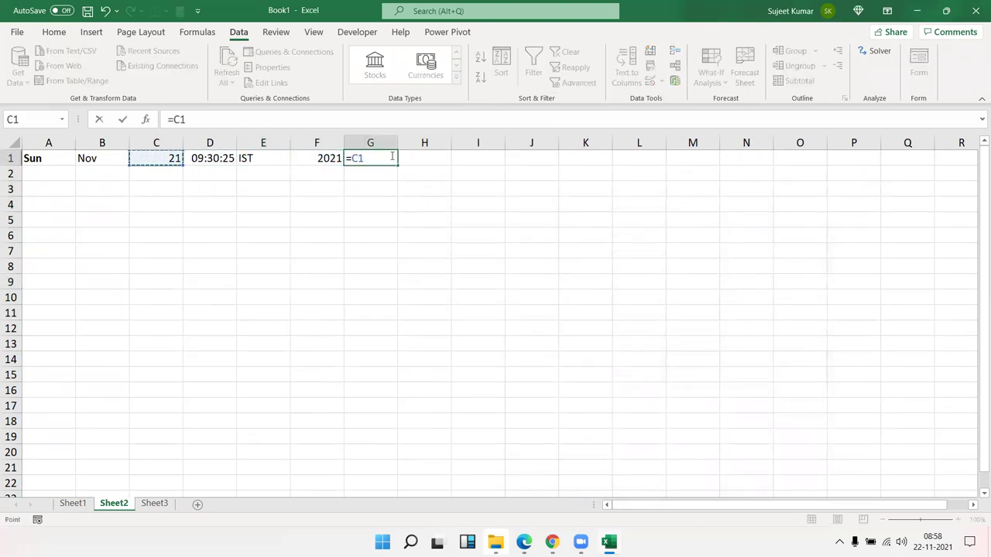
{"action": "type", "text": "&\"-\"&"}
{"action": "key", "text": "Left"}
{"action": "key", "text": "Left"}
{"action": "key", "text": "Left"}
{"action": "key", "text": "Left"}
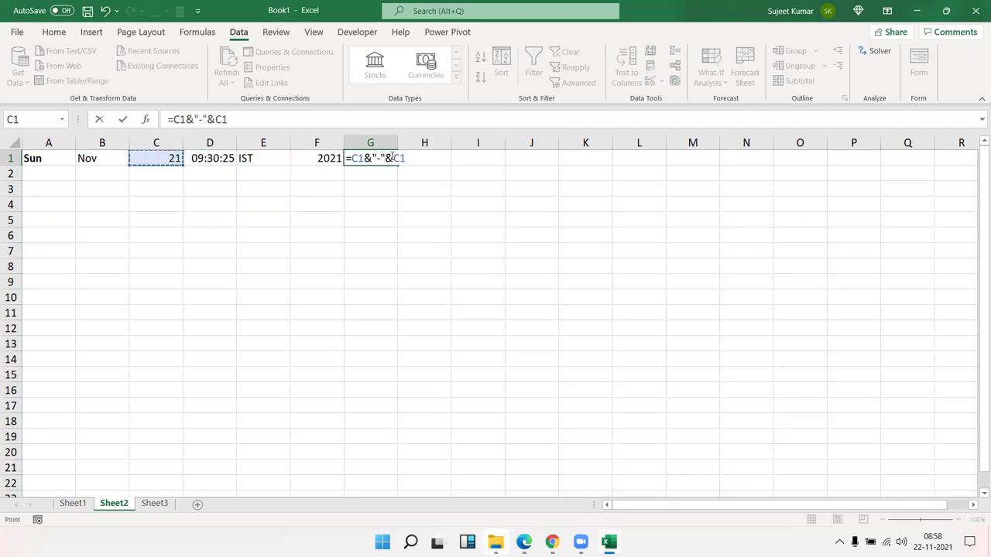
{"action": "key", "text": "Left"}
{"action": "type", "text": "&\"-\"&"}
{"action": "key", "text": "Left"}
{"action": "key", "text": "Return"}
{"action": "key", "text": "Up"}
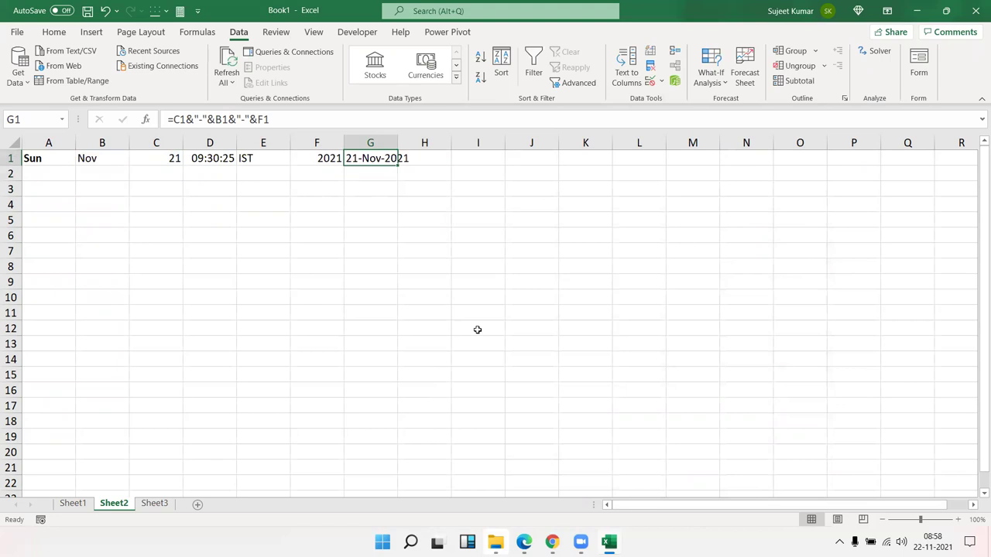
{"action": "double_click", "coordinate": [399, 142]}
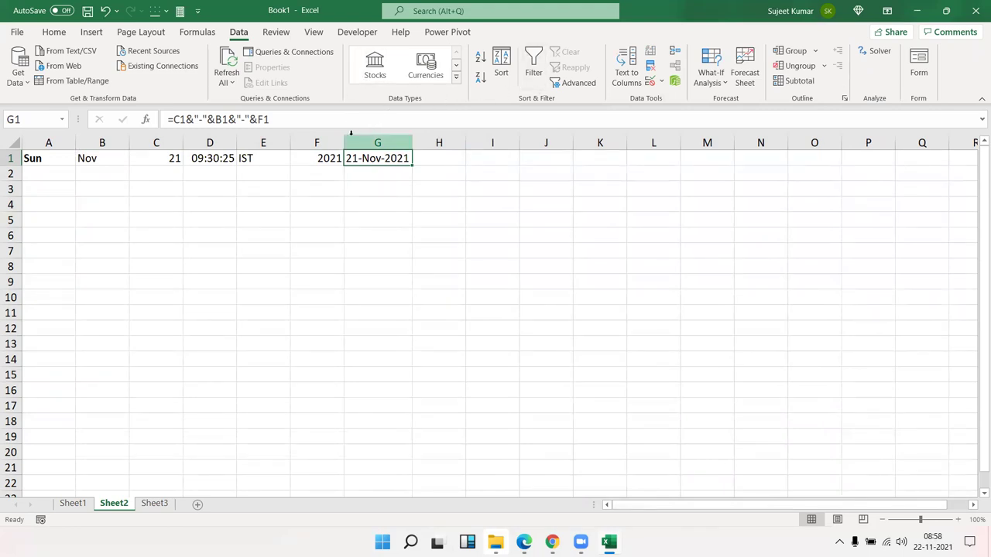
Apply the Date number format to G1 through the Number Format dialog.
{"action": "left_click", "coordinate": [53, 32]}
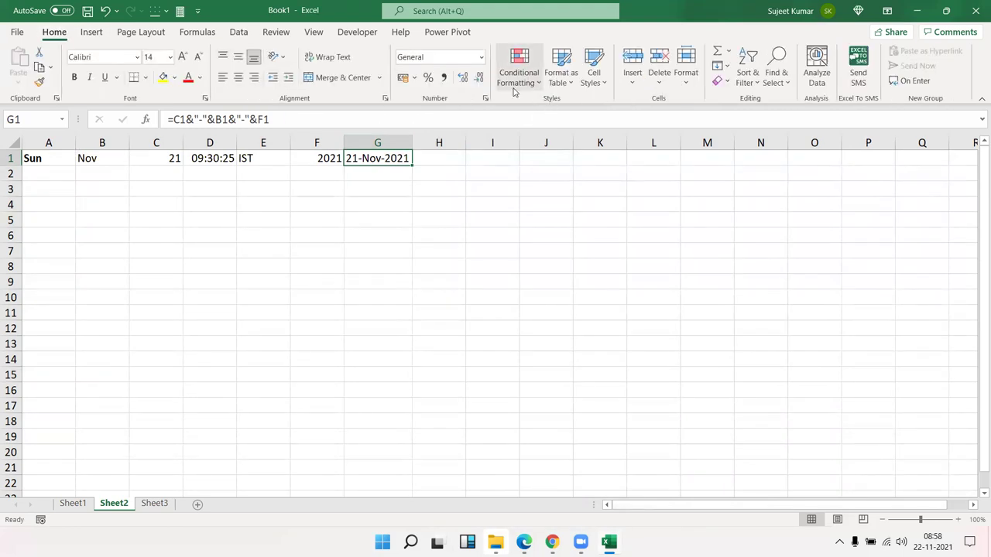
{"action": "left_click", "coordinate": [485, 97]}
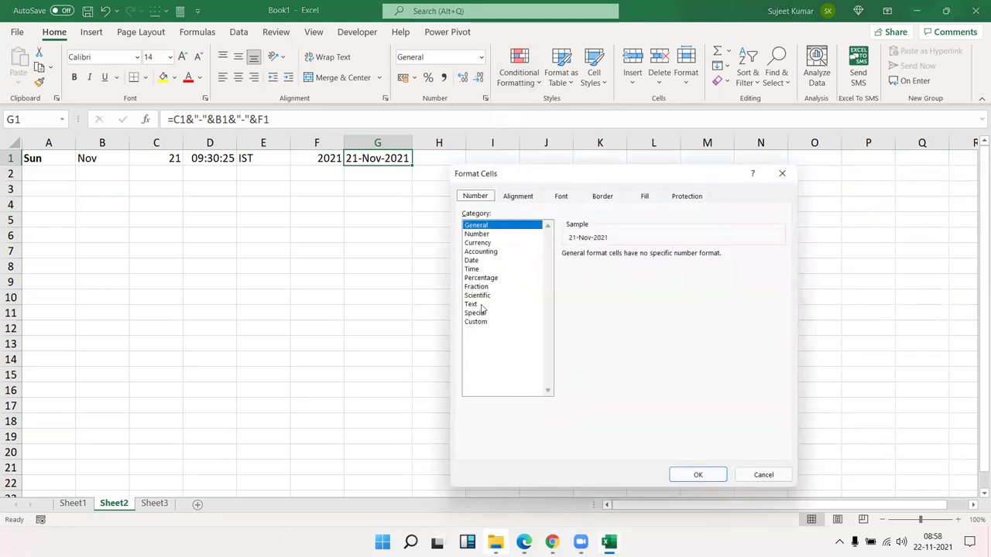
{"action": "left_click", "coordinate": [475, 268]}
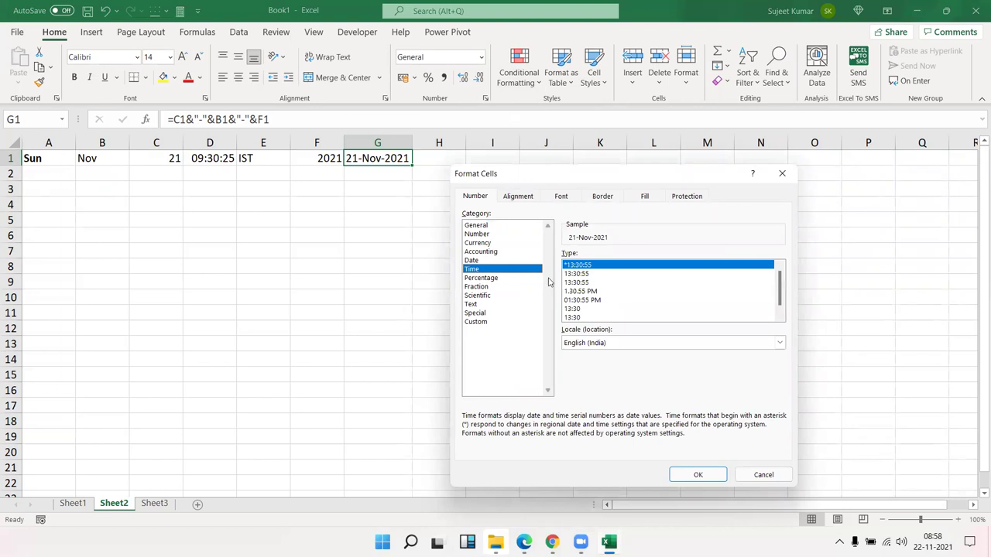
{"action": "left_click", "coordinate": [478, 252]}
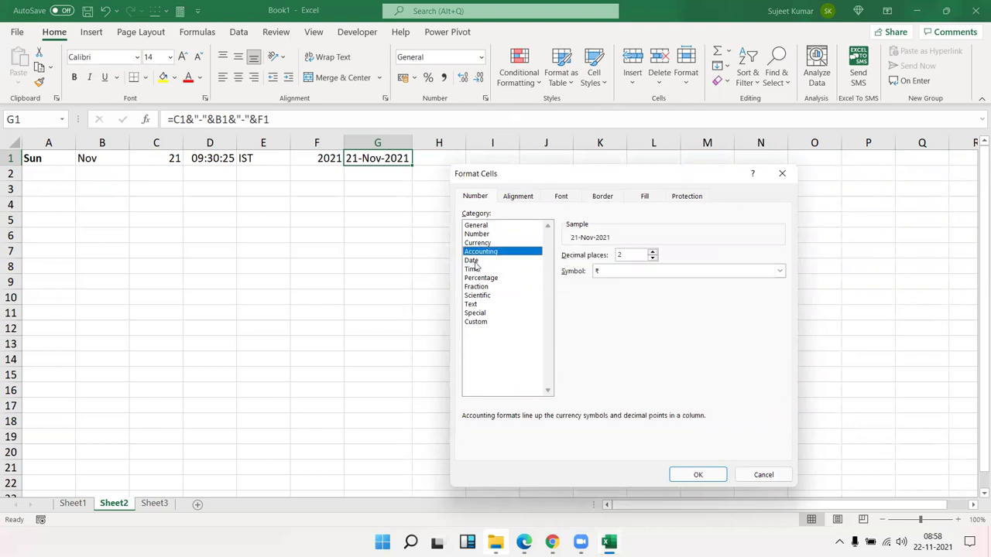
{"action": "left_click", "coordinate": [471, 261]}
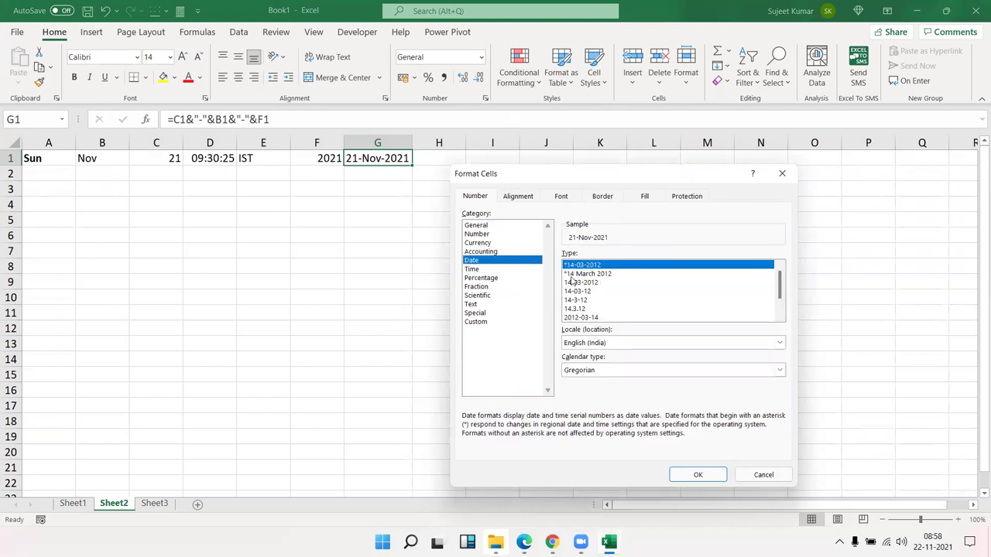
{"action": "left_click", "coordinate": [697, 474]}
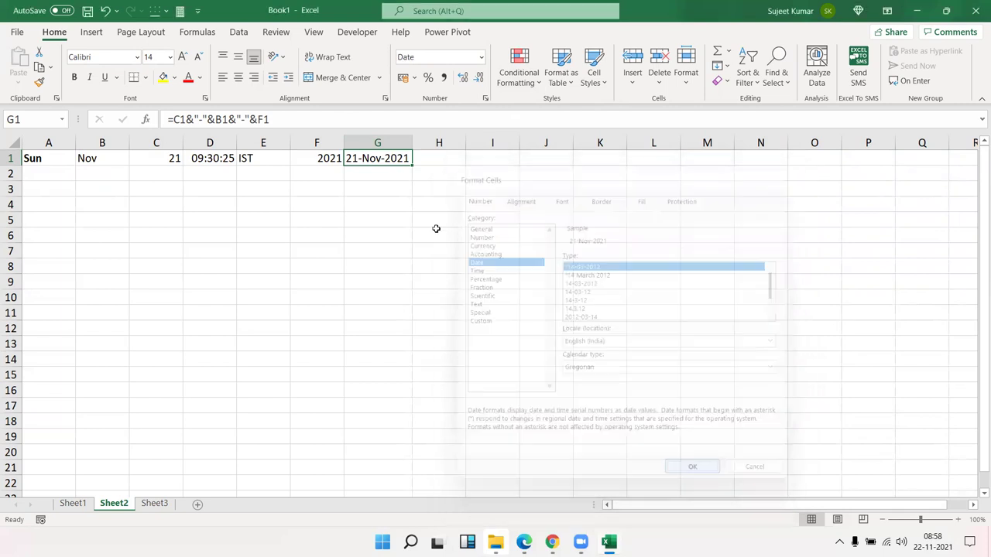
Re-enter G1's joining formula so it still displays 21-Nov-2021.
{"action": "double_click", "coordinate": [368, 158]}
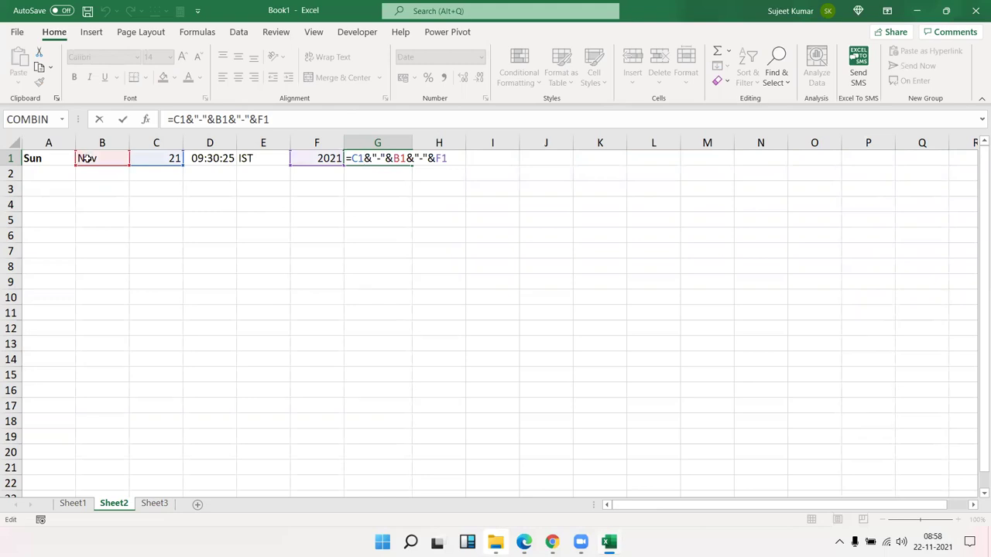
{"action": "key", "text": "Return"}
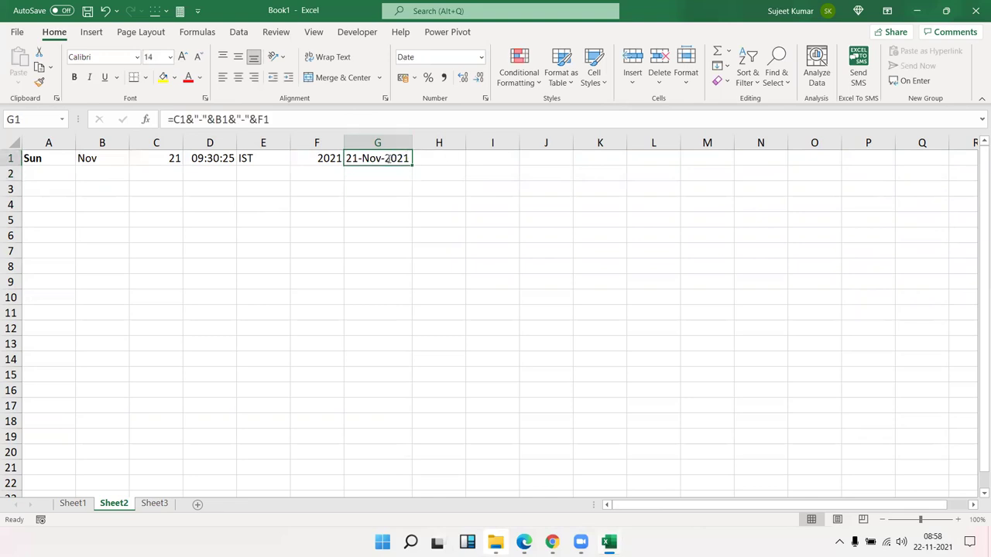
{"action": "double_click", "coordinate": [388, 158]}
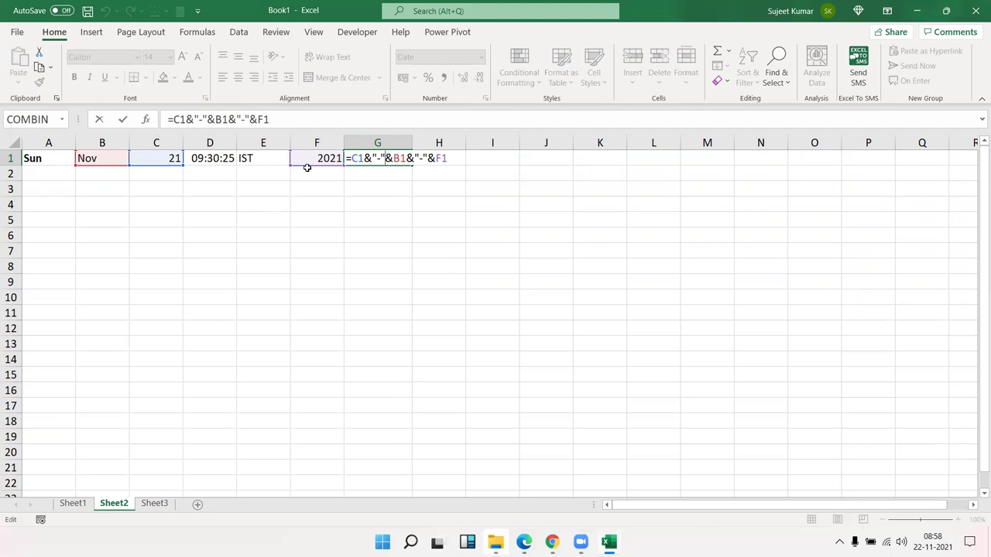
{"action": "key", "text": "ctrl+Return"}
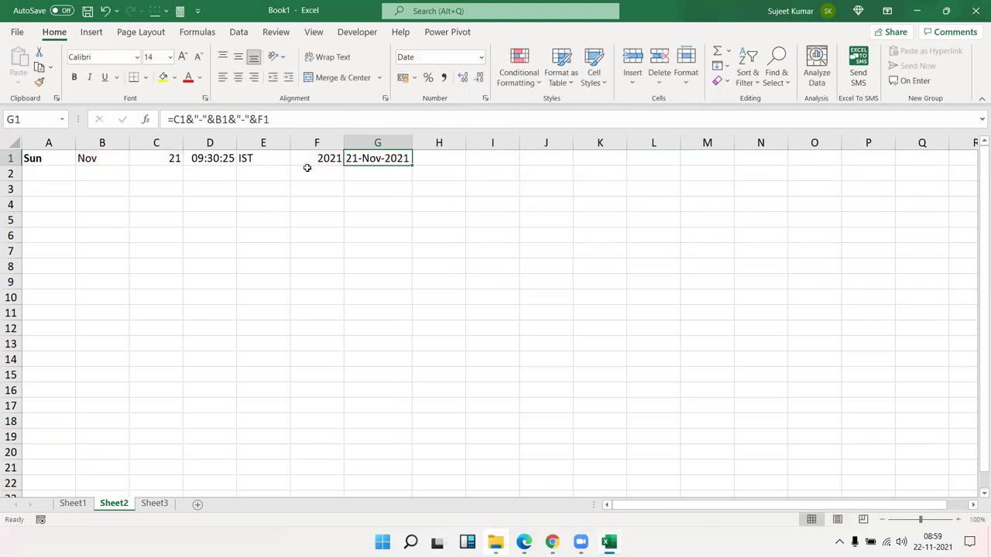
Start a TEXTJOIN formula in G1 with a "-" delimiter and an empty second argument.
{"action": "type", "text": "="}
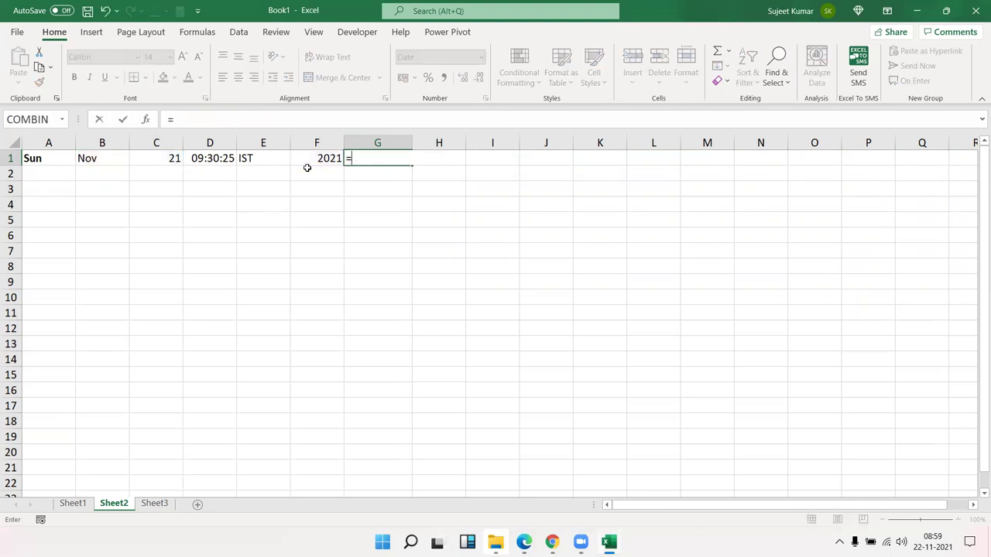
{"action": "type", "text": "te"}
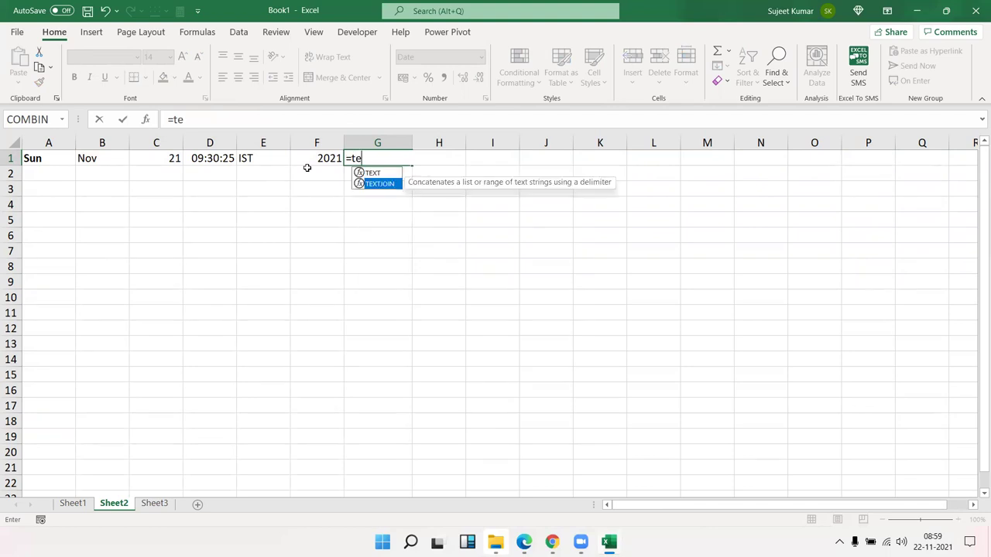
{"action": "key", "text": "Tab"}
{"action": "type", "text": "\","}
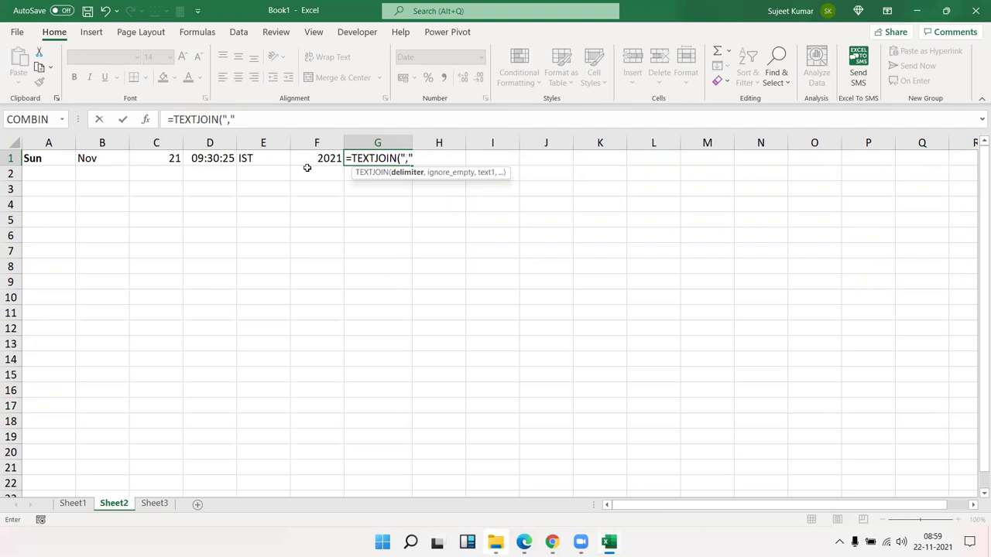
{"action": "key", "text": "BackSpace"}
{"action": "type", "text": "-\""}
{"action": "type", "text": ",,"}
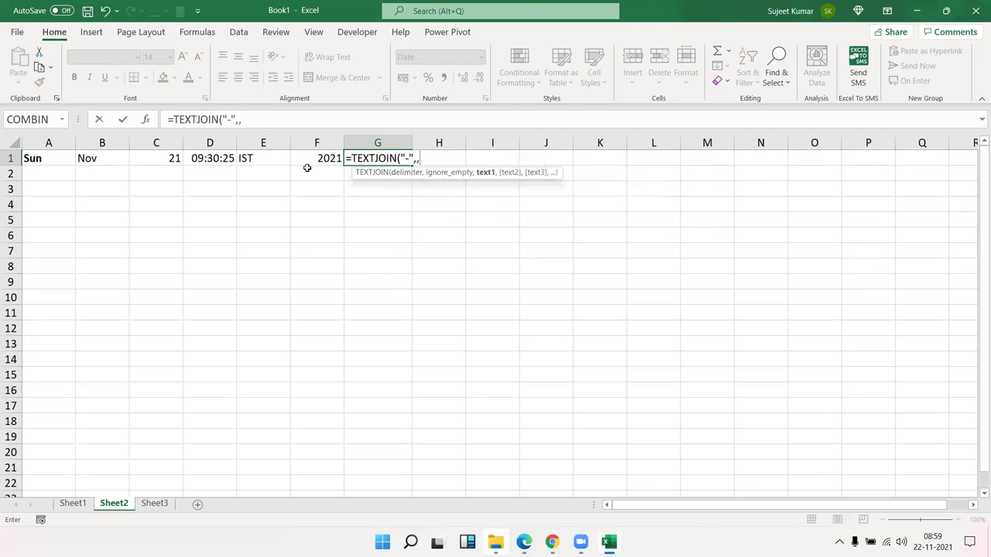
Join C1, B1 and F1 in the TEXTJOIN formula, giving 21-Nov-2021 in G1.
{"action": "left_click", "coordinate": [144, 162]}
{"action": "type", "text": ","}
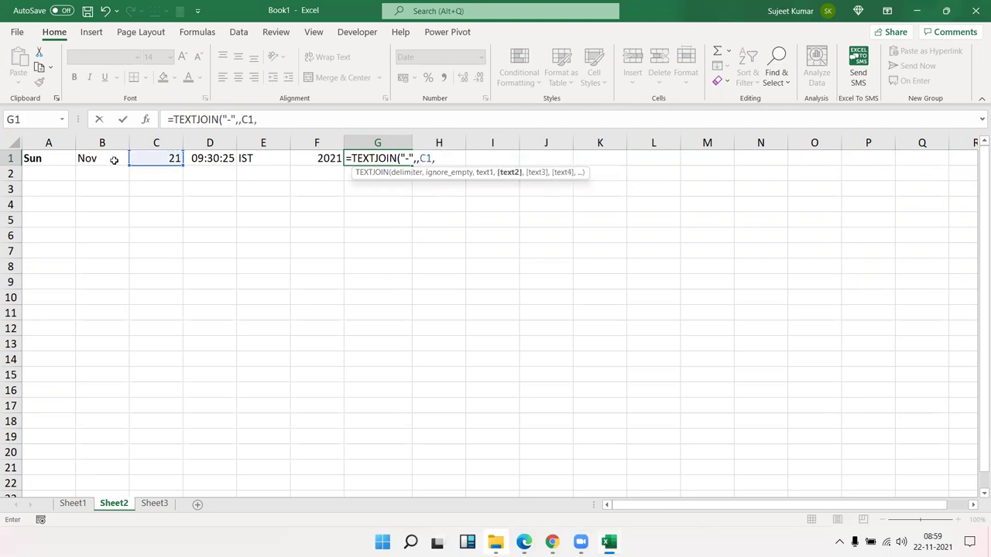
{"action": "left_click", "coordinate": [114, 161]}
{"action": "type", "text": ","}
{"action": "left_click", "coordinate": [316, 158]}
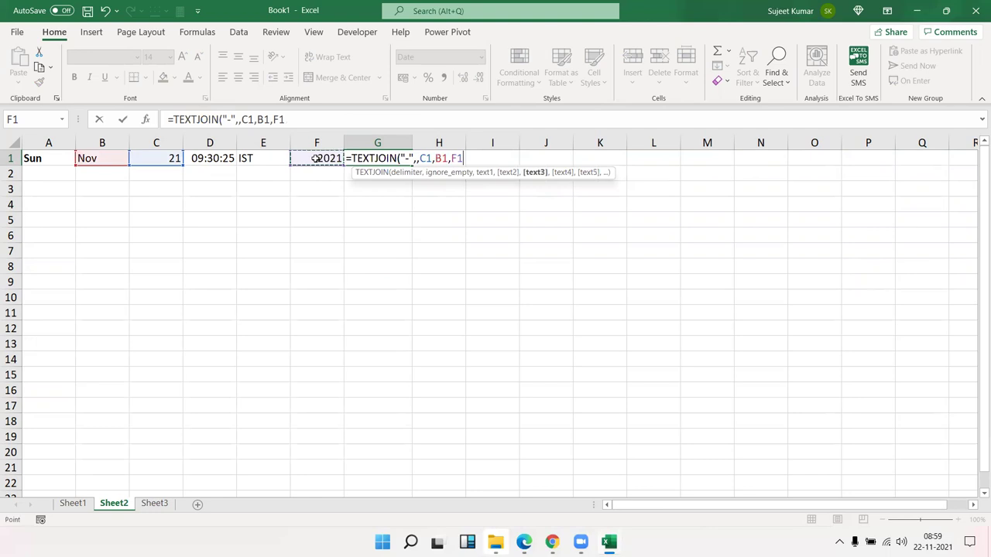
{"action": "key", "text": "Return"}
{"action": "key", "text": "Up"}
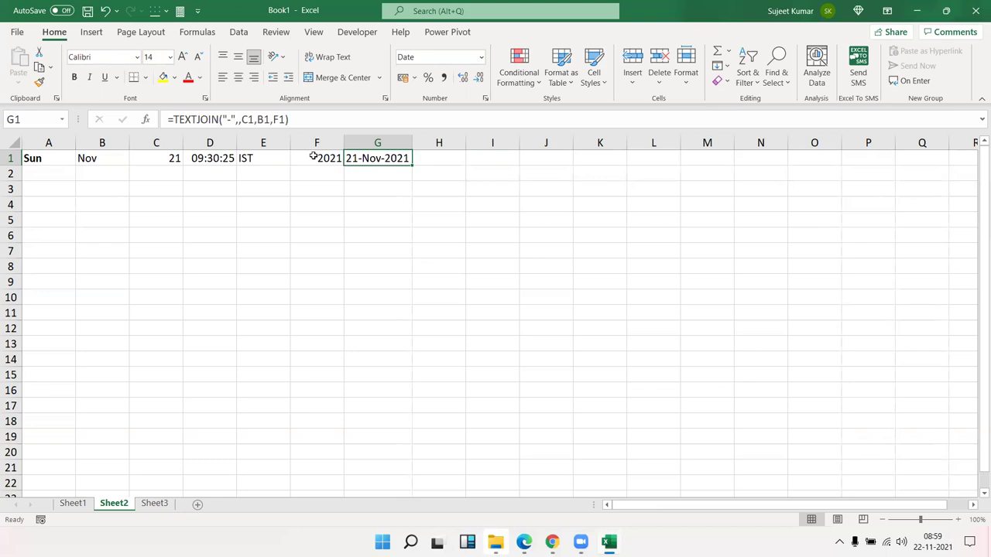
{"action": "type", "text": "=c"}
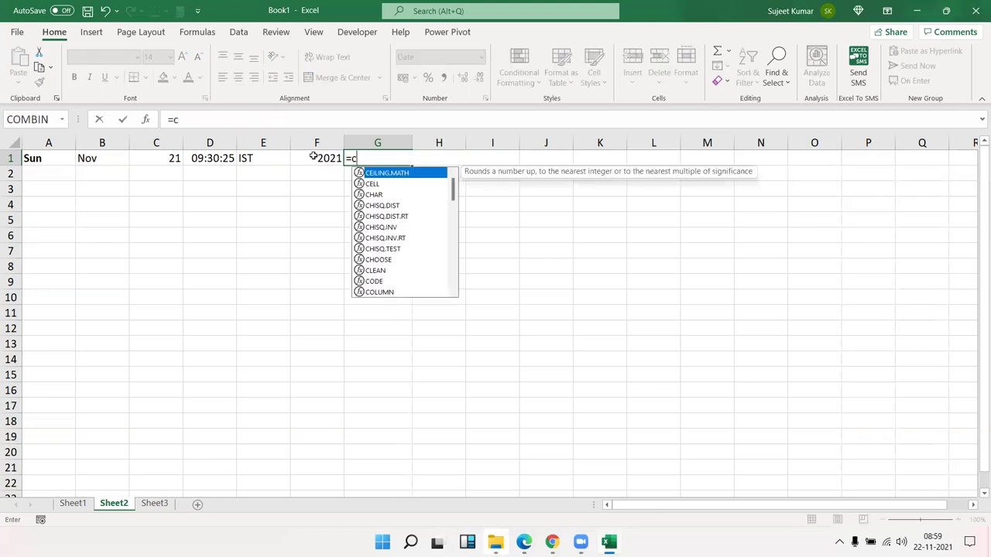
{"action": "type", "text": "on"}
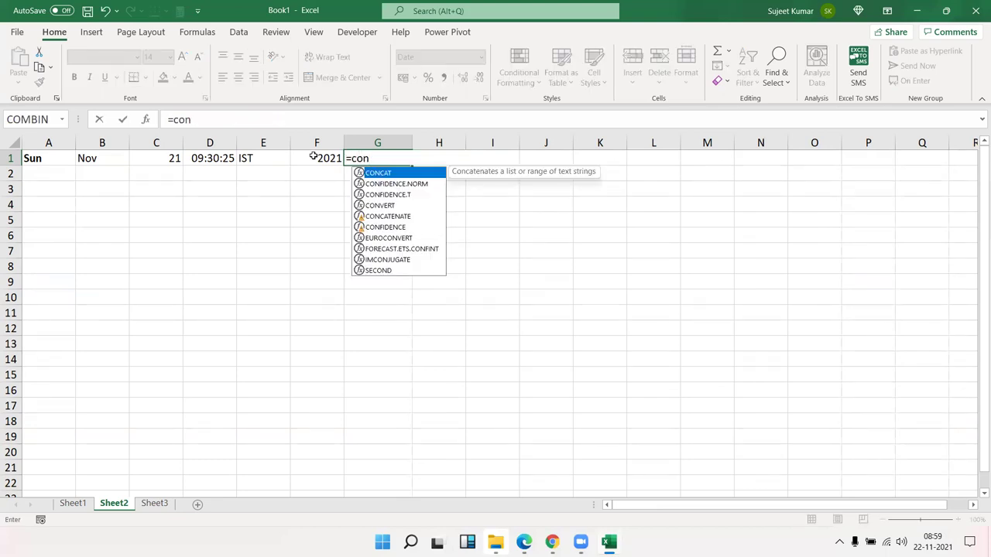
Change G1's formula to =TEXTJOIN("-",TRUE,C1,B1,F1), still showing 21-Nov-2021.
{"action": "key", "text": "Down"}
{"action": "key", "text": "Down"}
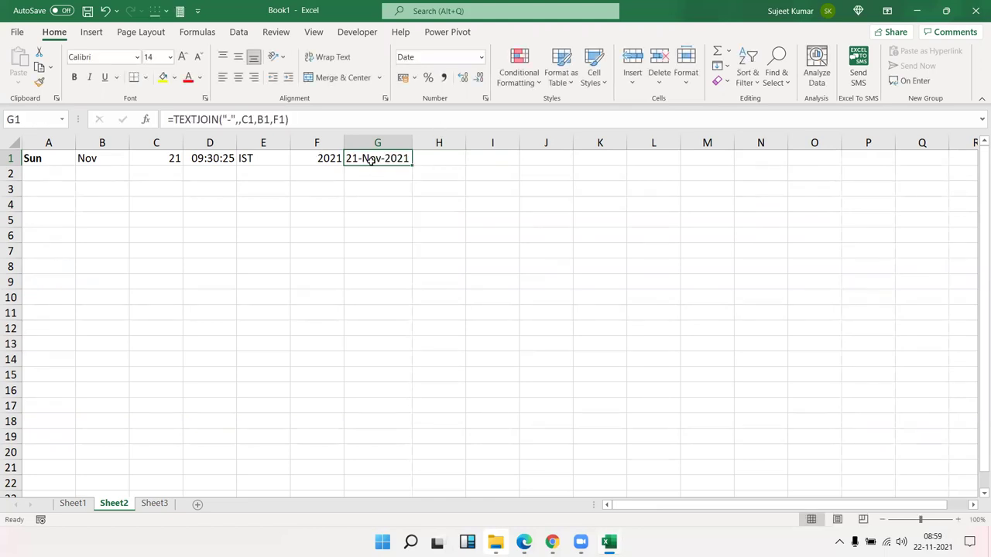
{"action": "double_click", "coordinate": [370, 159]}
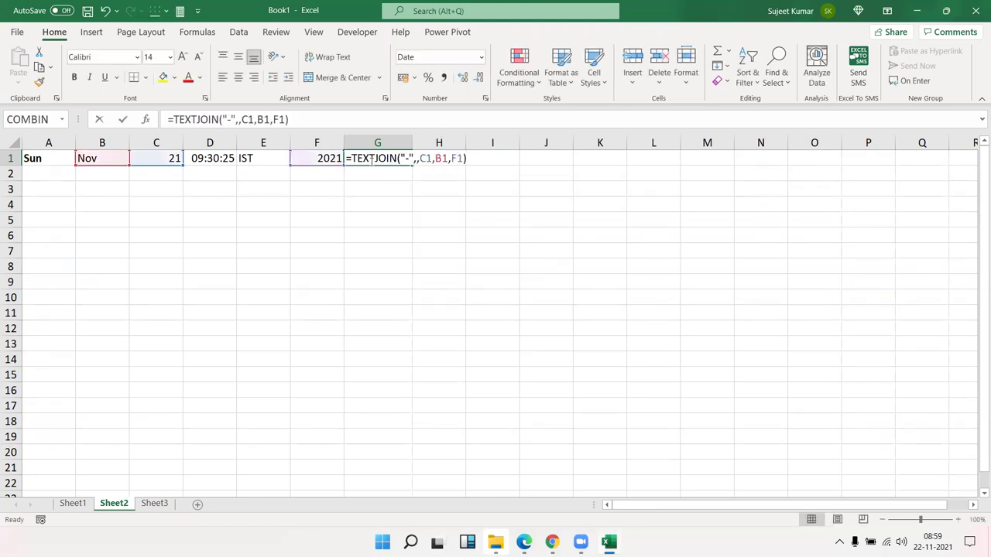
{"action": "left_click", "coordinate": [415, 159]}
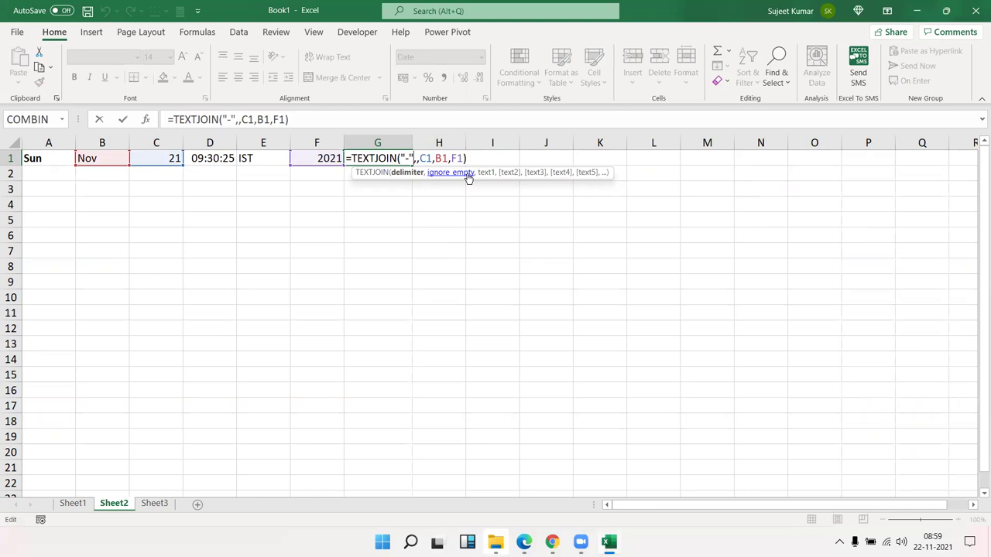
{"action": "left_click", "coordinate": [417, 159]}
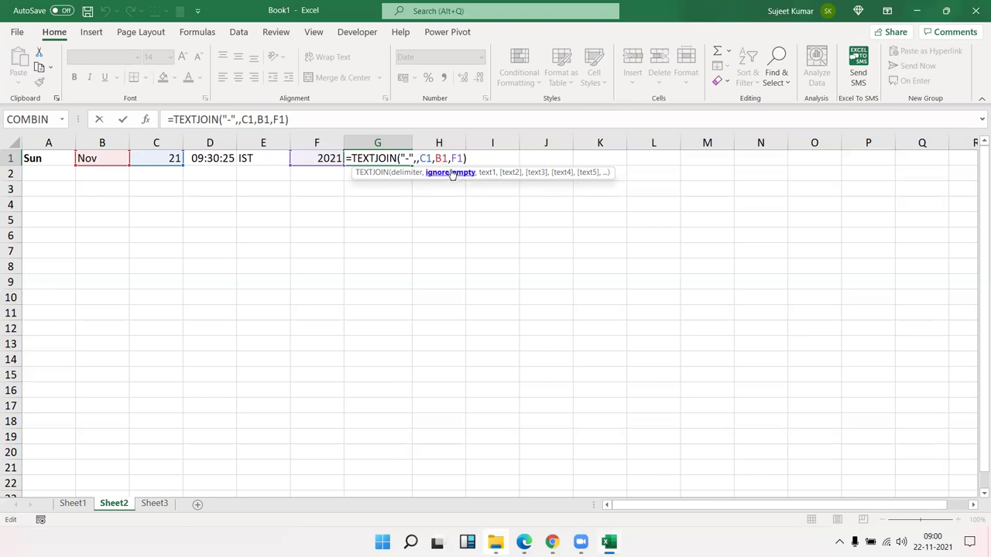
{"action": "type", "text": "tr"}
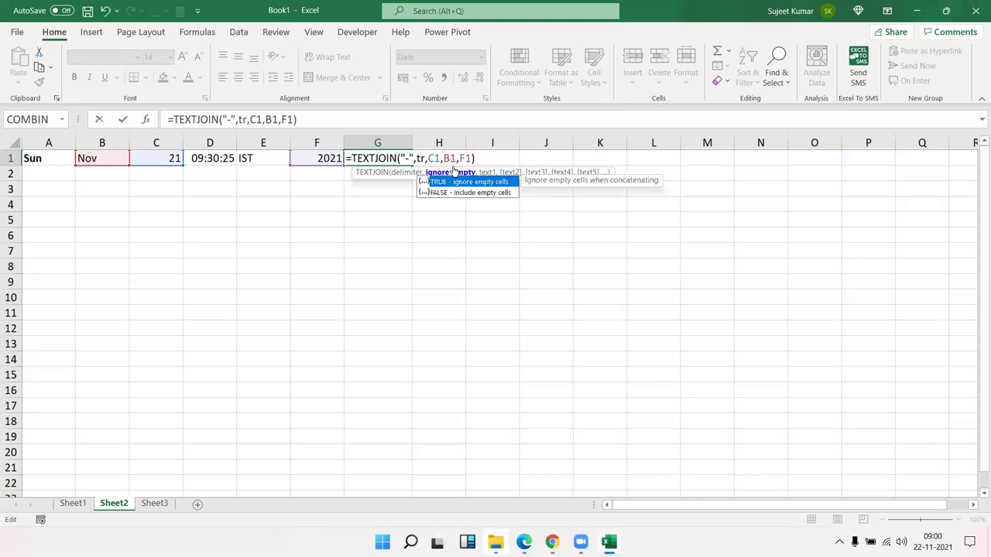
{"action": "key", "text": "Tab"}
{"action": "key", "text": "Return"}
{"action": "key", "text": "Up"}
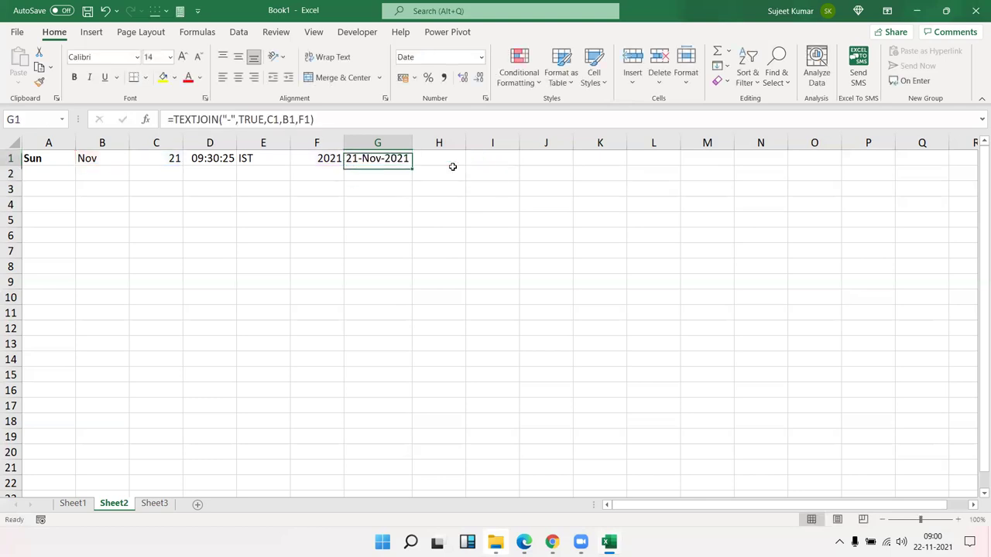
{"action": "double_click", "coordinate": [391, 158]}
{"action": "double_click", "coordinate": [424, 157]}
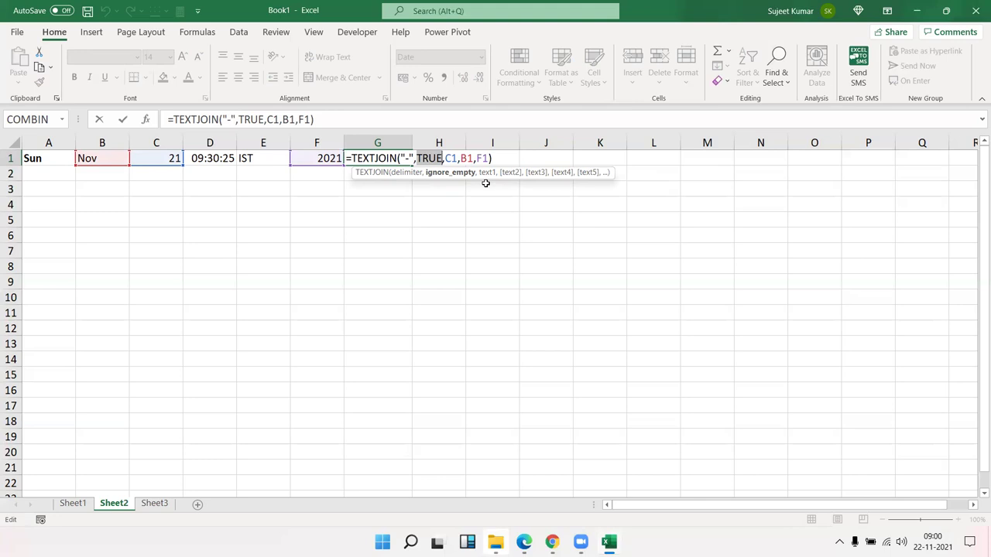
{"action": "key", "text": "Return"}
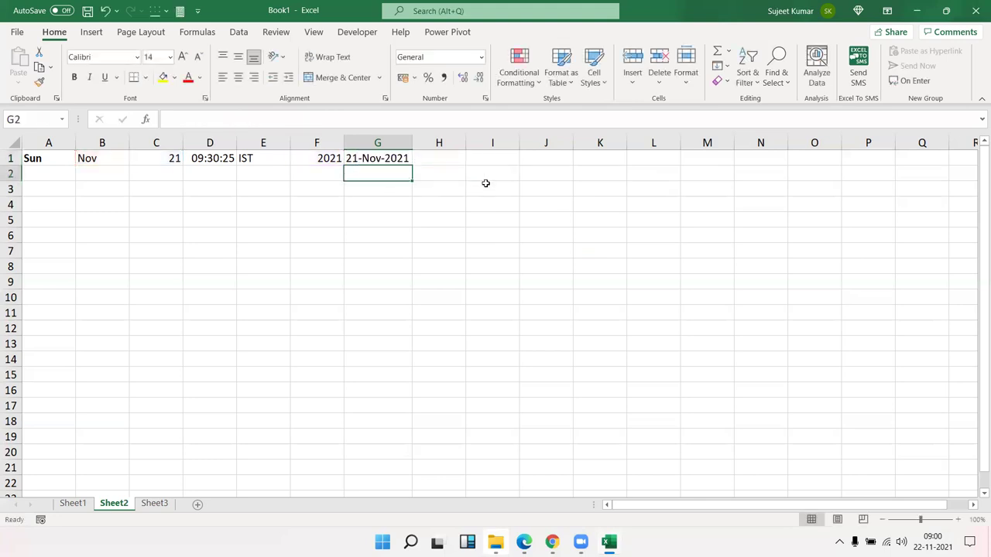
{"action": "double_click", "coordinate": [377, 161]}
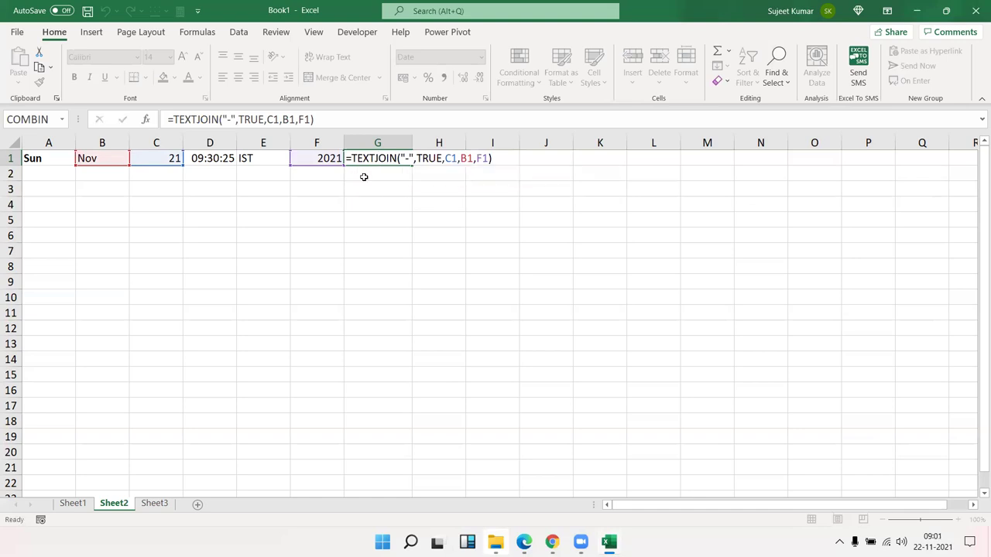
{"action": "key", "text": "Escape"}
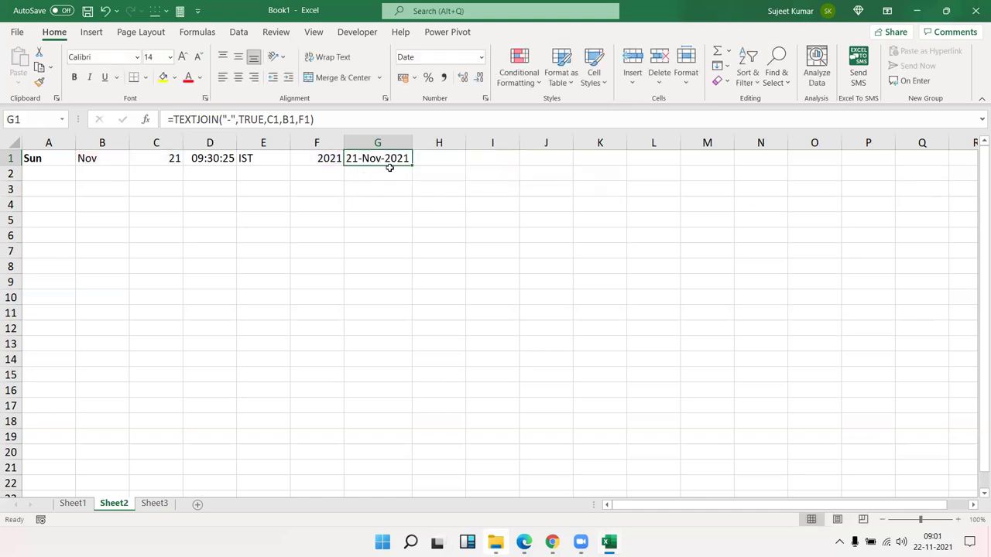
Move the TEXTJOIN date to J3 and rebuild G1 as =C1&"-"&B1&"-"&F1.
{"action": "left_click_drag", "start_coordinate": [389, 166], "coordinate": [523, 187]}
{"action": "left_click", "coordinate": [380, 153]}
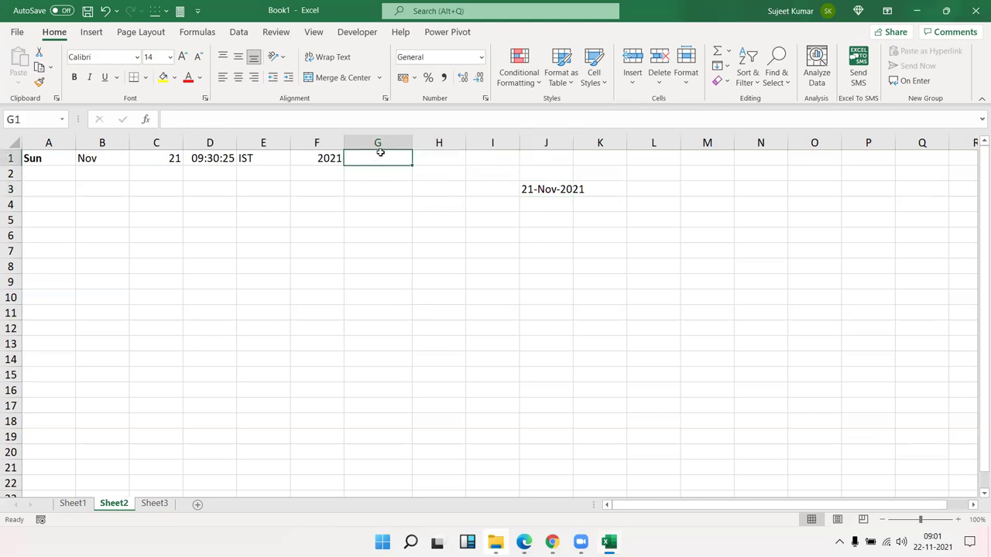
{"action": "type", "text": "="}
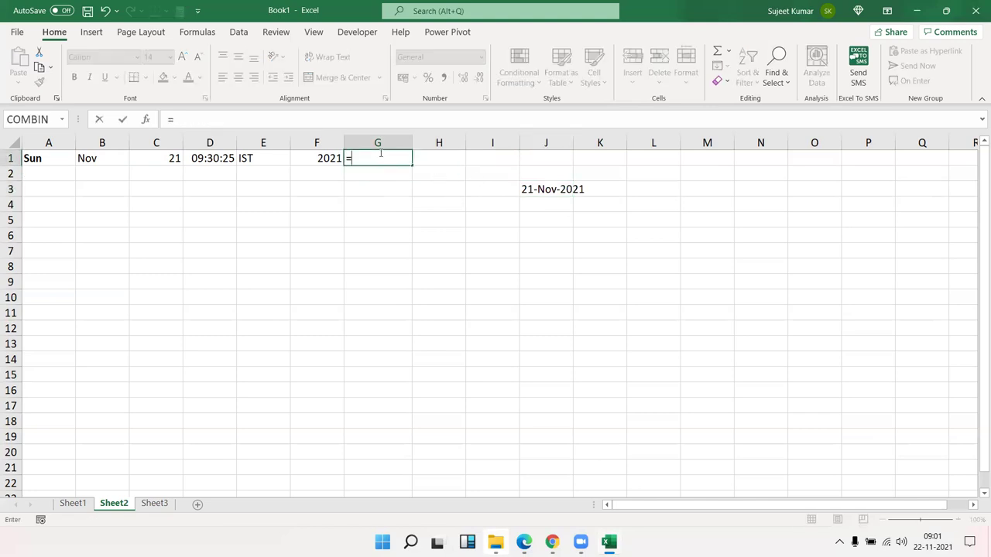
{"action": "left_click", "coordinate": [154, 158]}
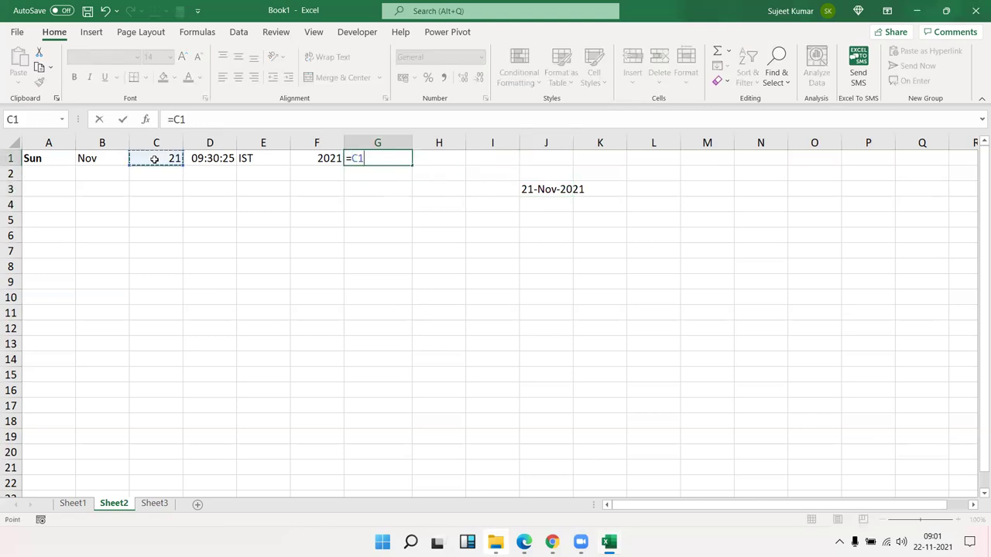
{"action": "type", "text": "&\"-\"&"}
{"action": "left_click", "coordinate": [108, 157]}
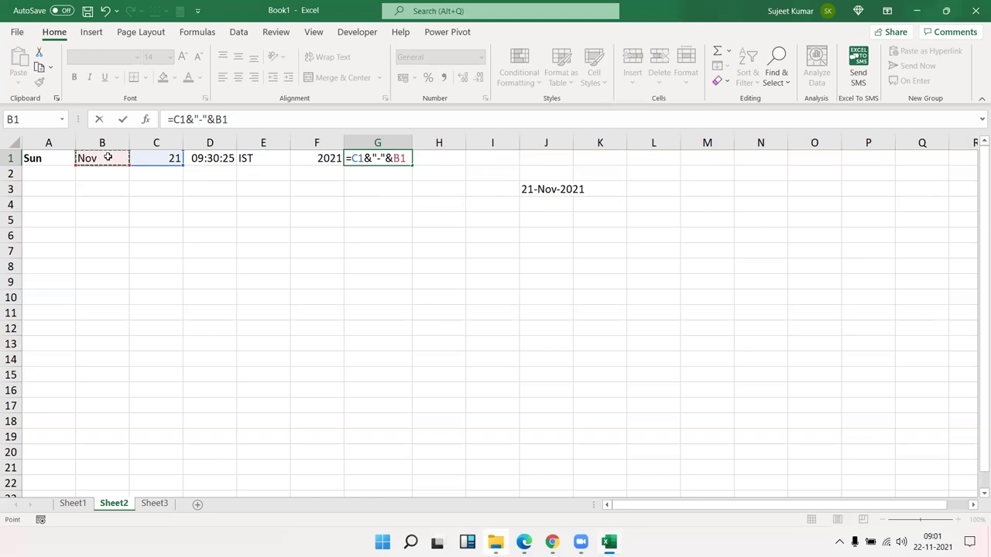
{"action": "type", "text": "&\""}
{"action": "type", "text": "-"}
{"action": "type", "text": "&\"-\"&"}
{"action": "left_click", "coordinate": [311, 160]}
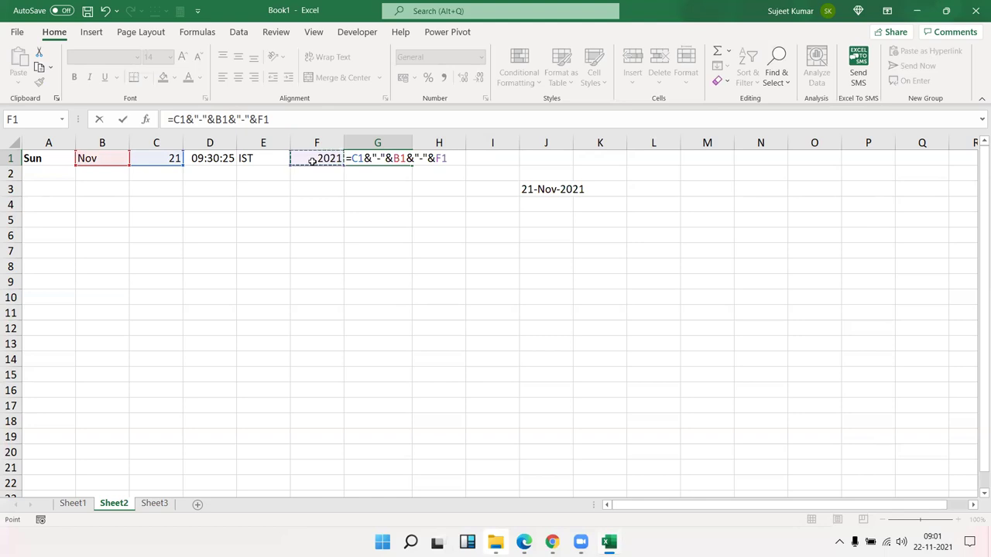
{"action": "key", "text": "Return"}
{"action": "left_click", "coordinate": [364, 158]}
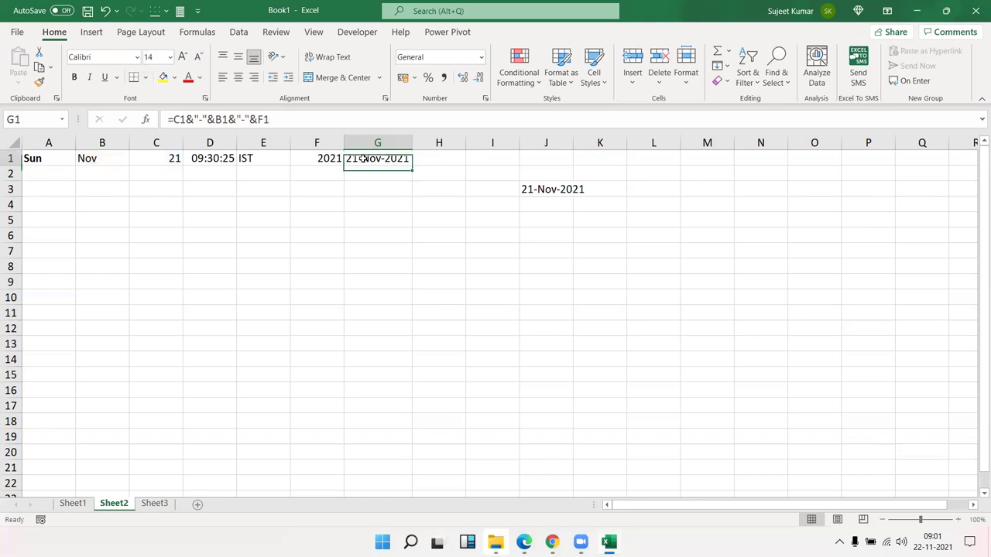
{"action": "double_click", "coordinate": [363, 158]}
Enter =DATEVALUE(G1) in G2, turning the text date into serial 44521.
{"action": "key", "text": "Escape"}
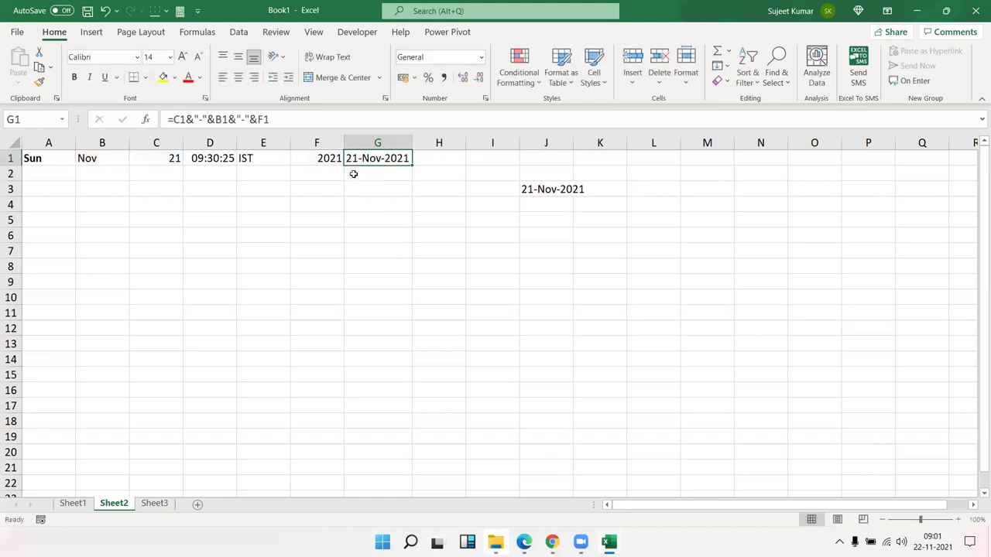
{"action": "left_click", "coordinate": [353, 174]}
{"action": "type", "text": "=va"}
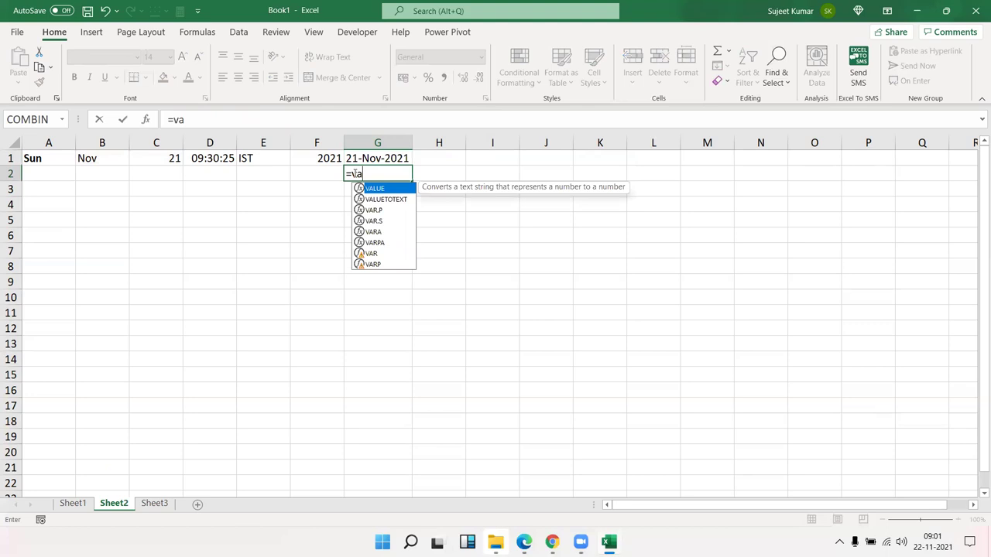
{"action": "type", "text": "l"}
{"action": "key", "text": "BackSpace"}
{"action": "key", "text": "BackSpace"}
{"action": "key", "text": "BackSpace"}
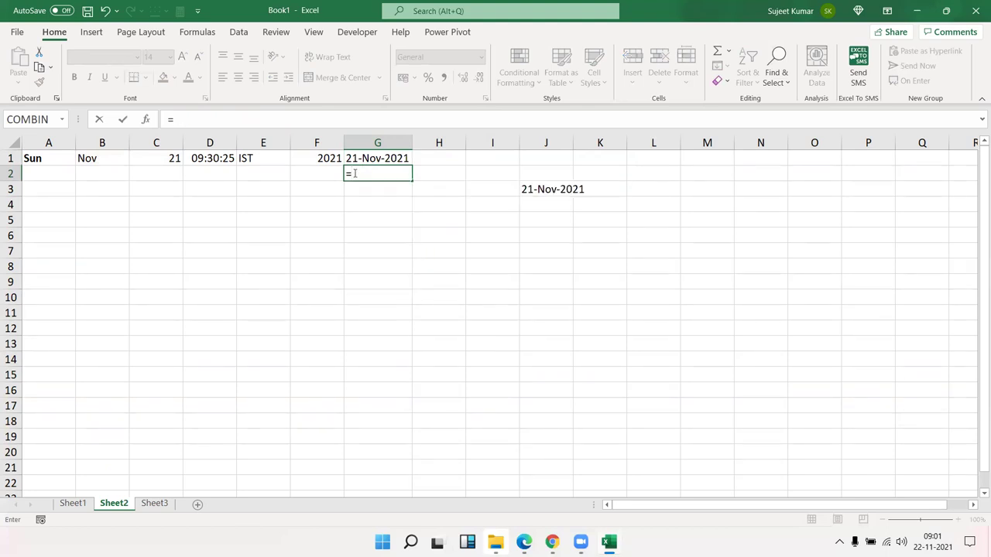
{"action": "type", "text": "dat"}
{"action": "key", "text": "Down"}
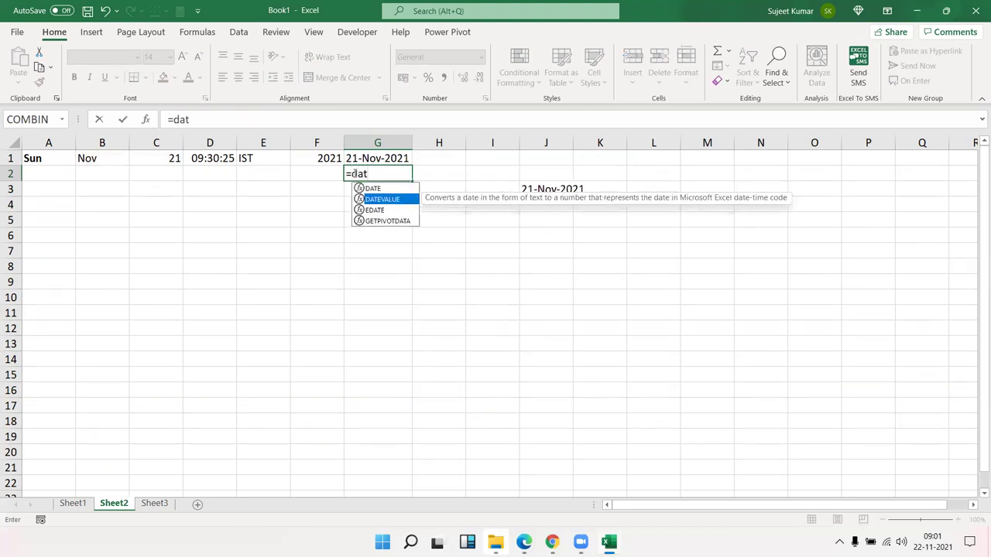
{"action": "key", "text": "Tab"}
{"action": "key", "text": "Up"}
{"action": "key", "text": "Return"}
{"action": "left_click", "coordinate": [353, 173]}
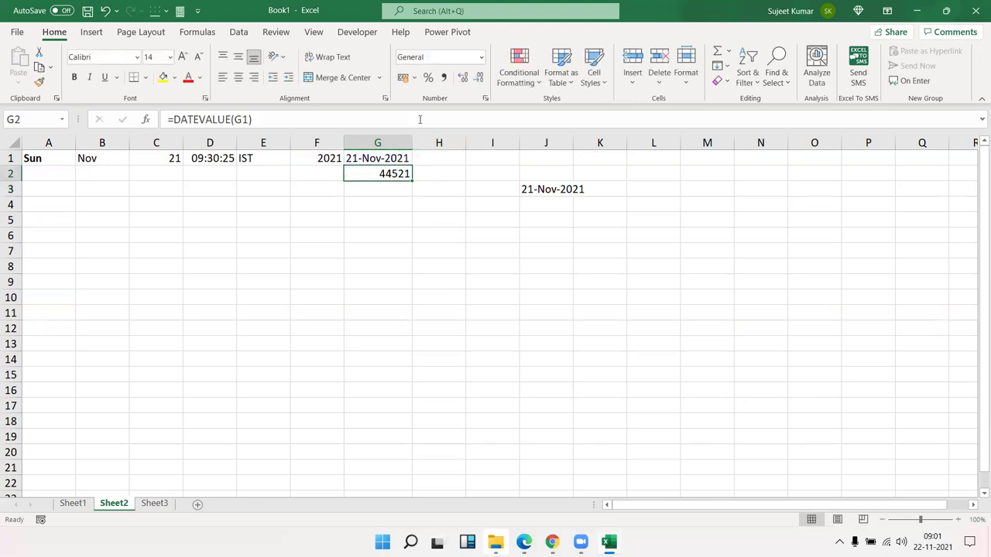
{"action": "double_click", "coordinate": [379, 173]}
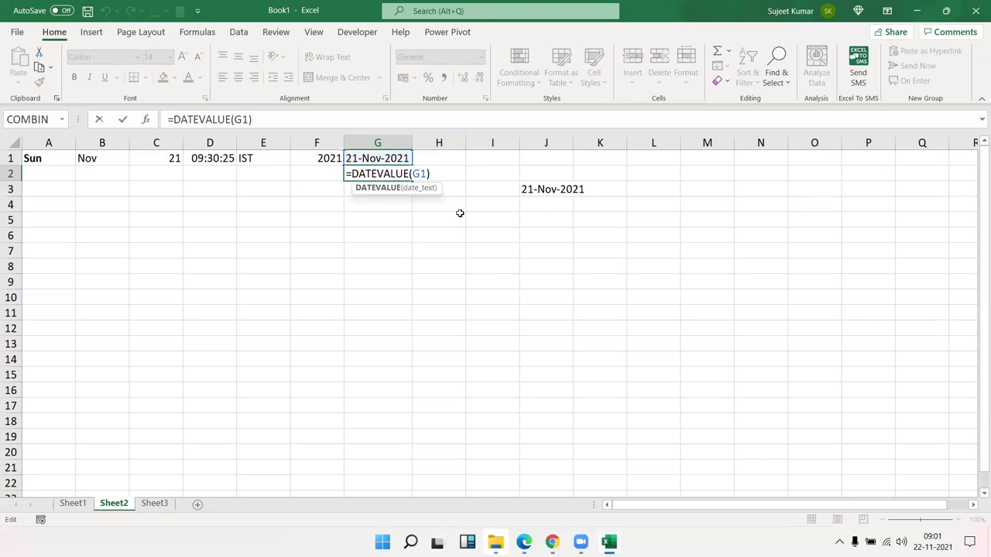
{"action": "key", "text": "Escape"}
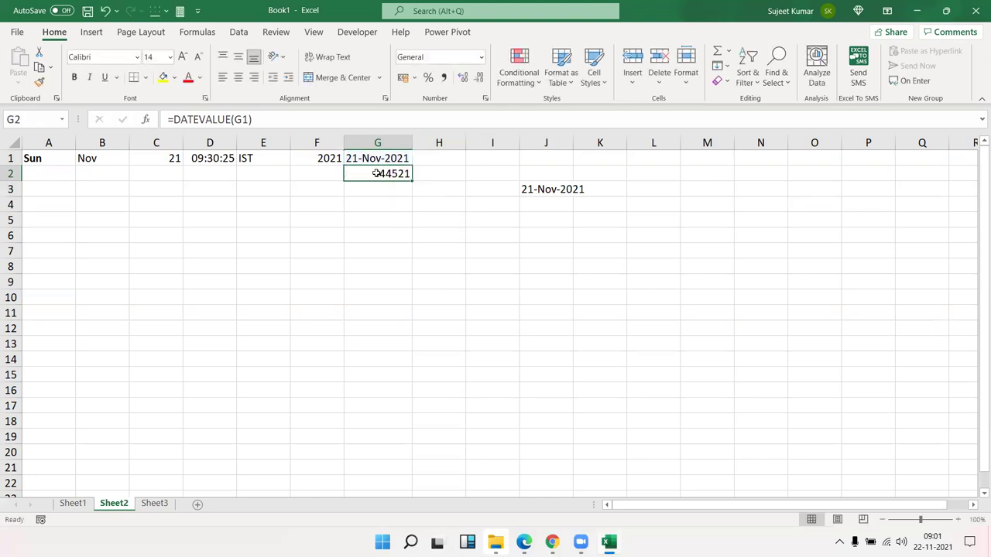
Format G2 with the *14 March 2012 date type so it reads 21 November 2021.
{"action": "left_click", "coordinate": [485, 98]}
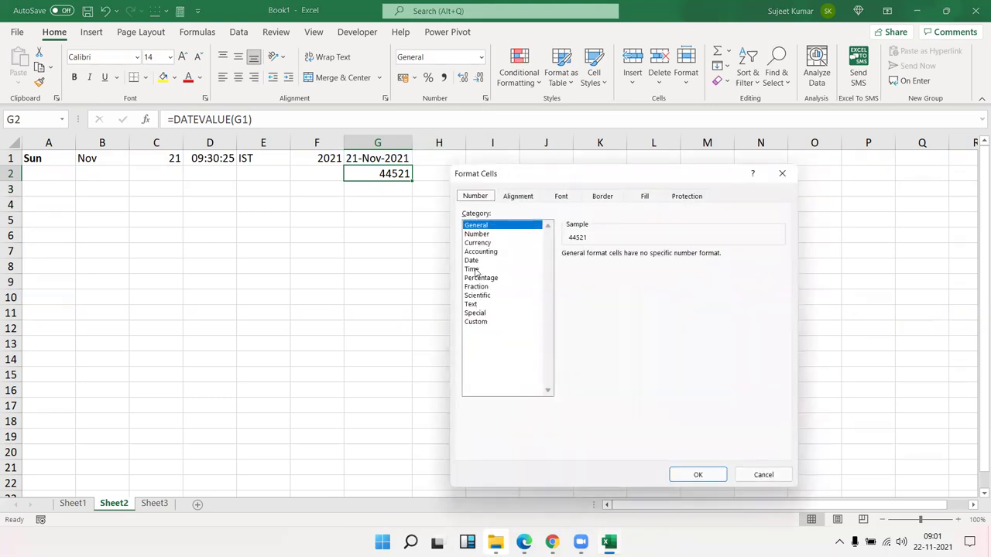
{"action": "left_click", "coordinate": [471, 268]}
{"action": "left_click", "coordinate": [473, 261]}
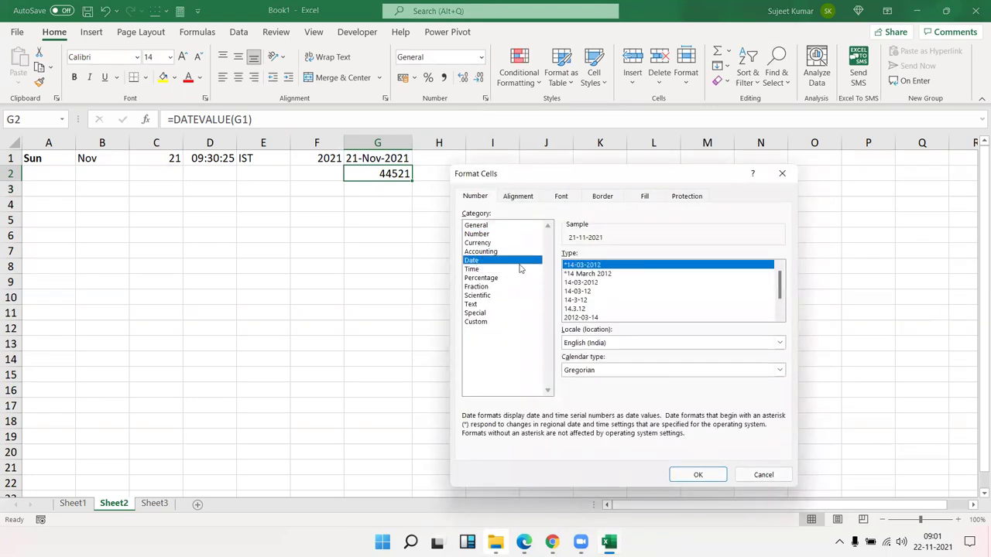
{"action": "left_click", "coordinate": [581, 274]}
{"action": "left_click", "coordinate": [700, 474]}
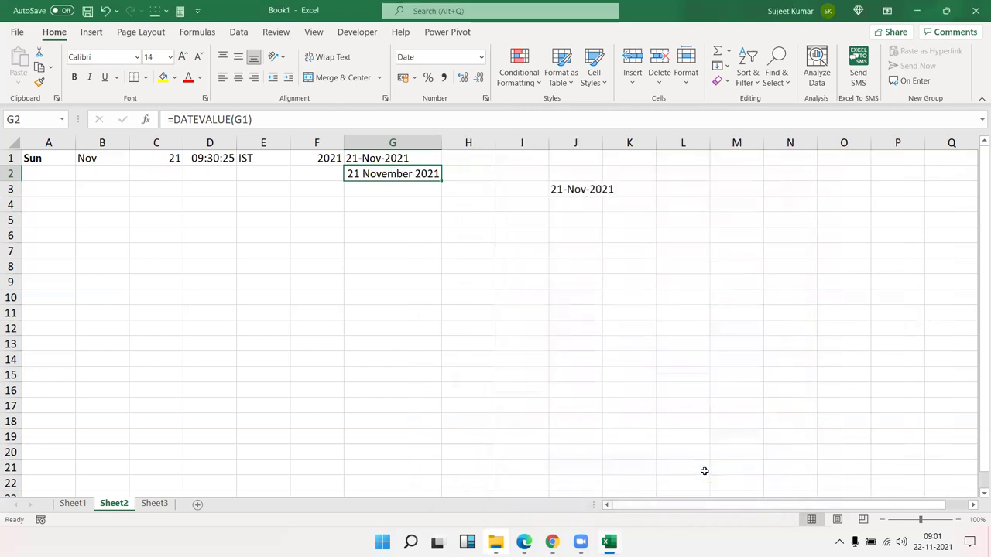
{"action": "double_click", "coordinate": [396, 157]}
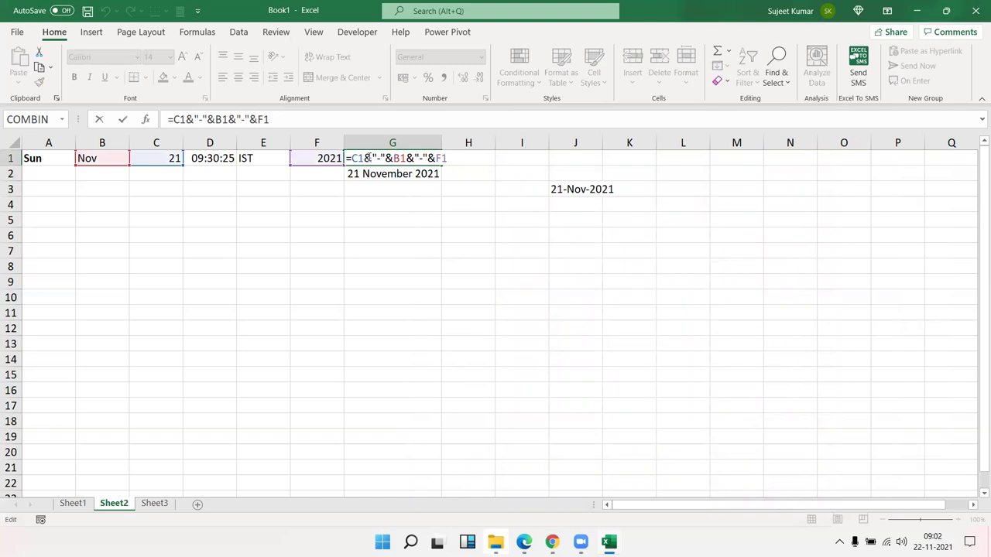
Review the TEXTJOIN formula in J3 and the joining formula in G1.
{"action": "key", "text": "Escape"}
{"action": "double_click", "coordinate": [564, 188]}
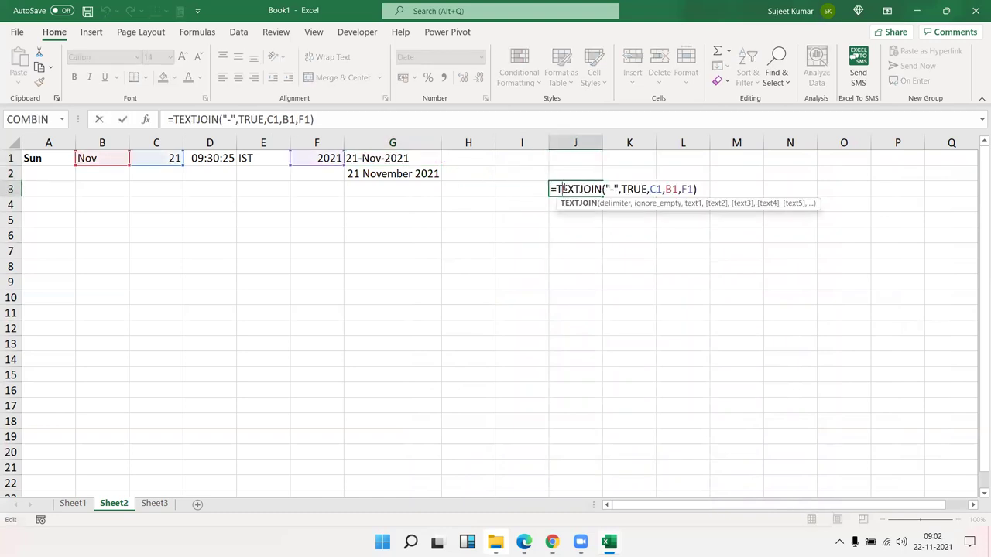
{"action": "key", "text": "Escape"}
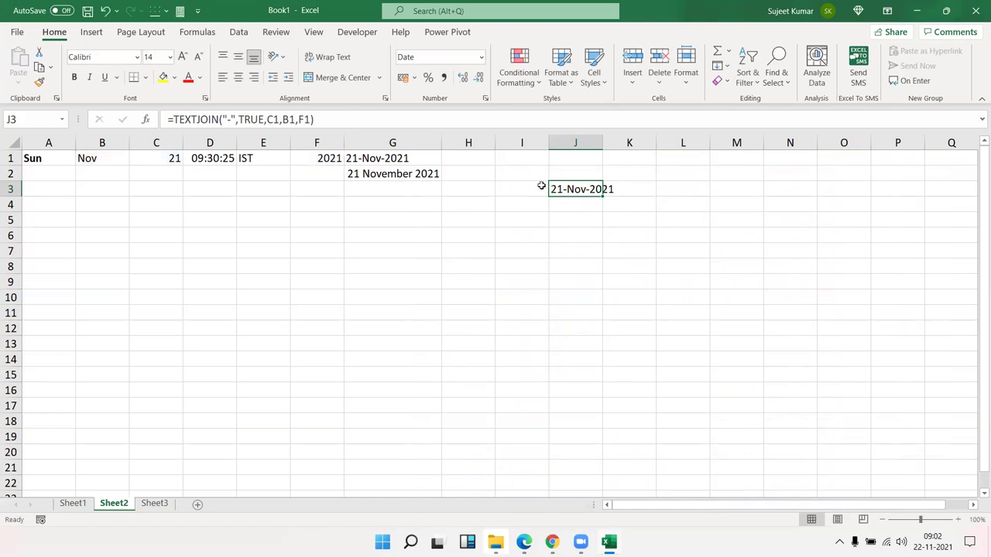
{"action": "left_click", "coordinate": [407, 160]}
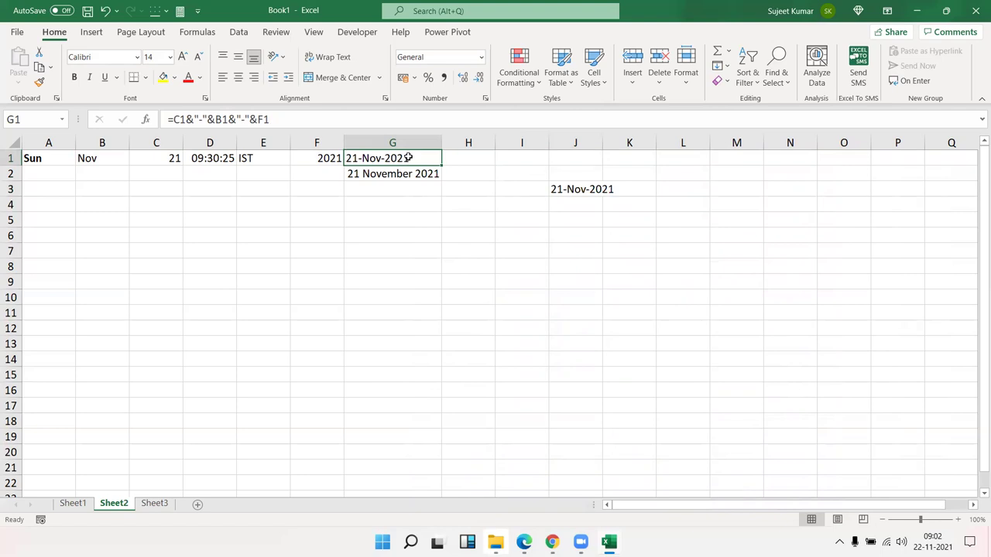
Enter '16456 in I6 so the number is stored as text.
{"action": "left_click", "coordinate": [501, 239]}
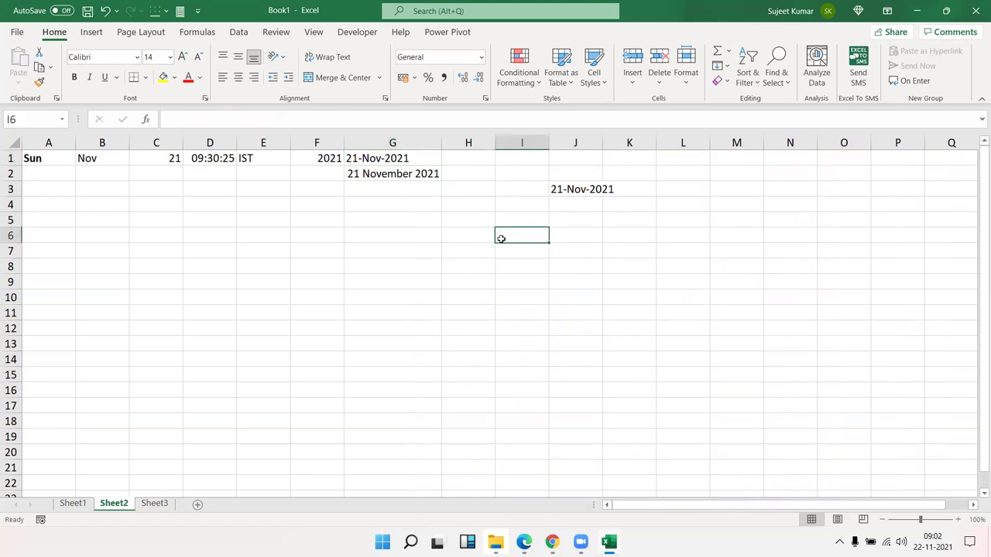
{"action": "type", "text": "'16456"}
{"action": "key", "text": "Return"}
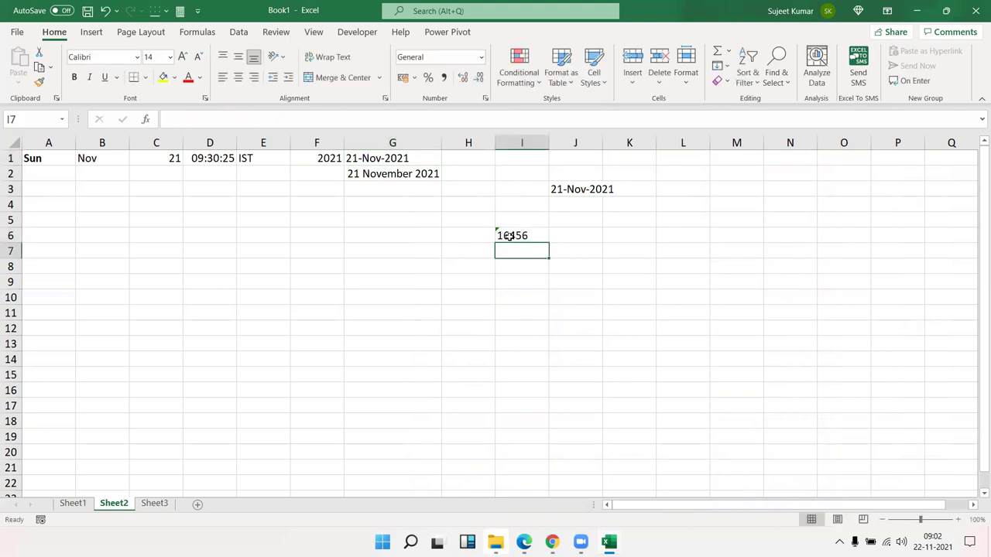
{"action": "left_click", "coordinate": [510, 236]}
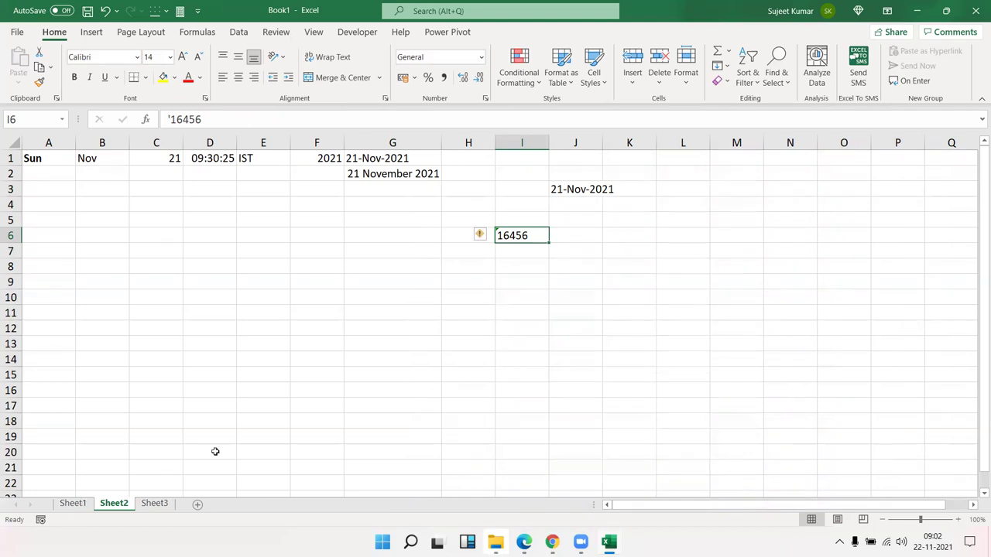
{"action": "left_click", "coordinate": [373, 183]}
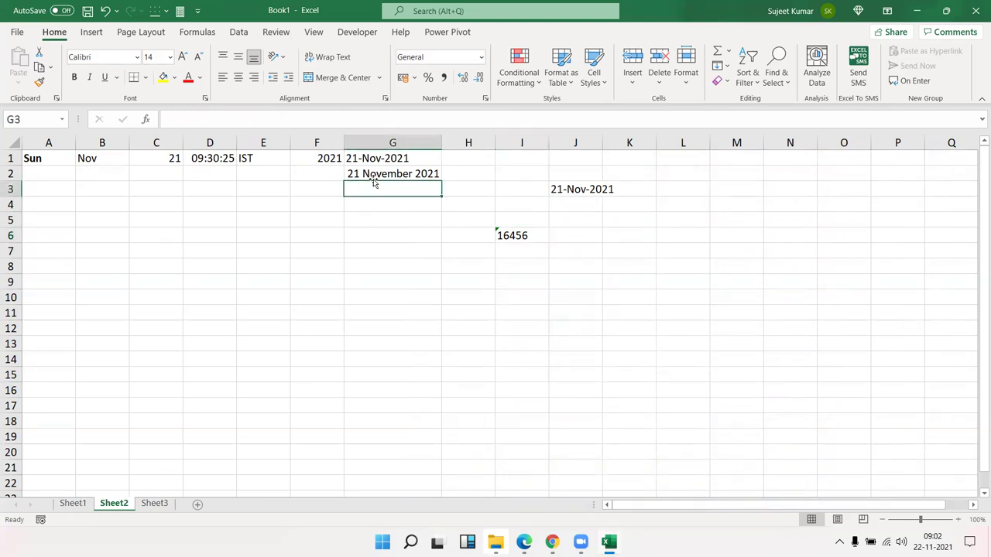
{"action": "left_click", "coordinate": [392, 158]}
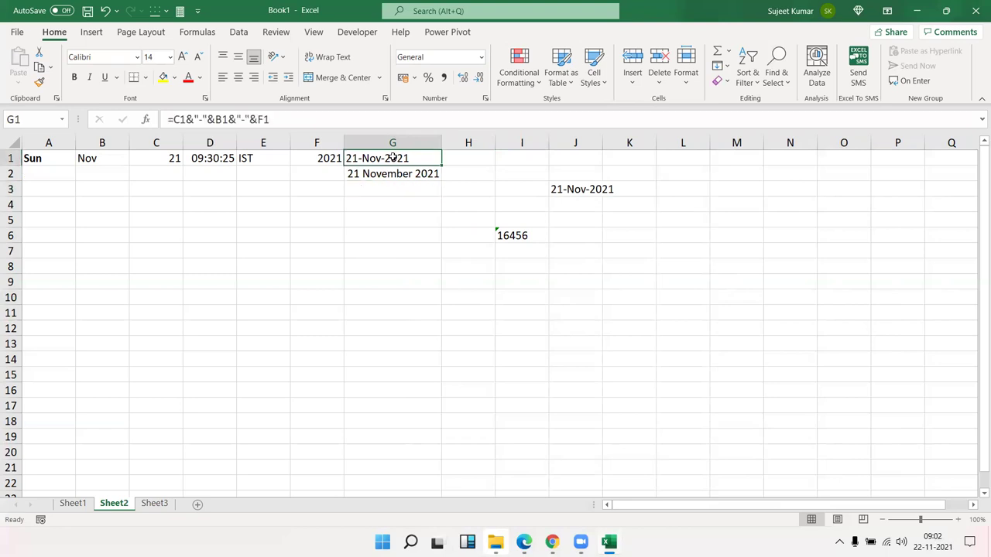
{"action": "double_click", "coordinate": [392, 158]}
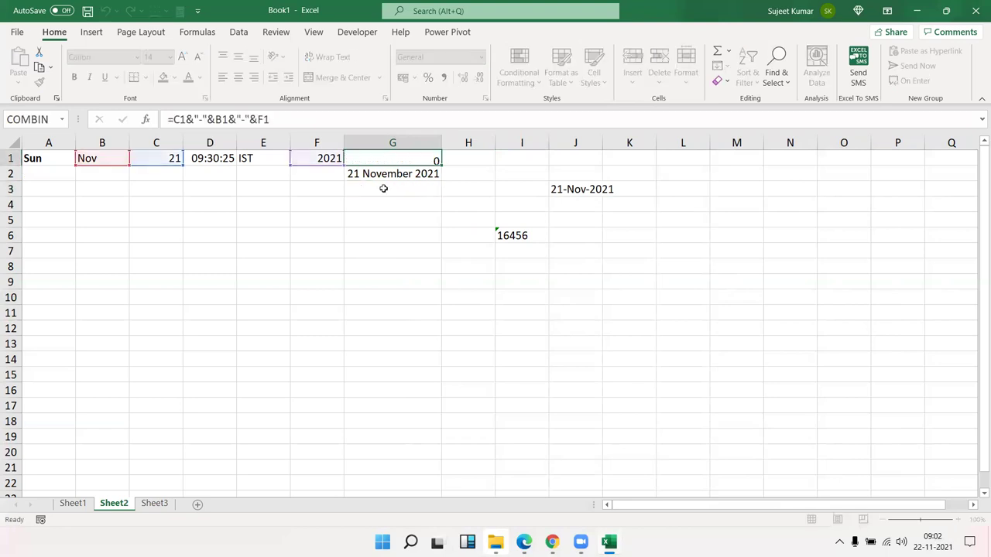
{"action": "key", "text": "Return"}
{"action": "left_click", "coordinate": [392, 158]}
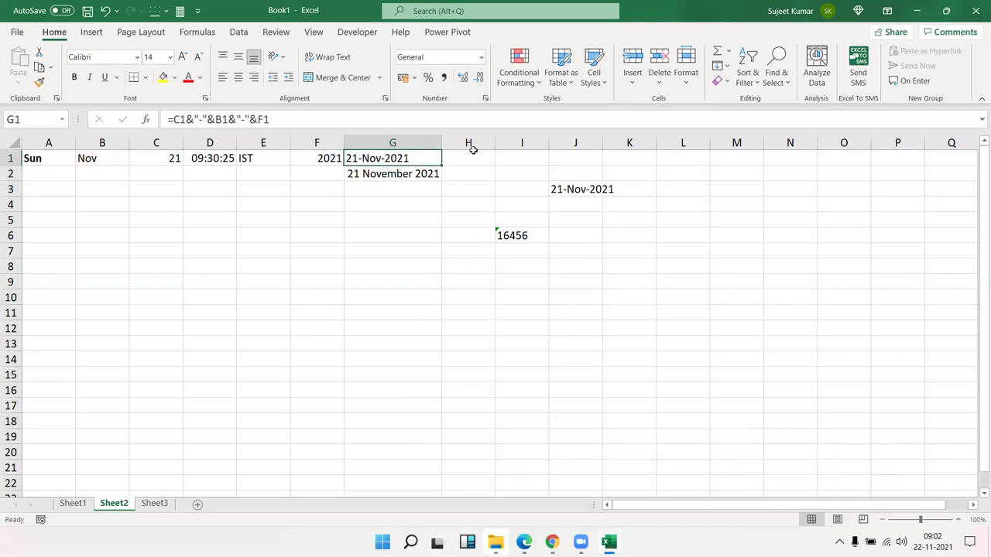
{"action": "left_click", "coordinate": [486, 99]}
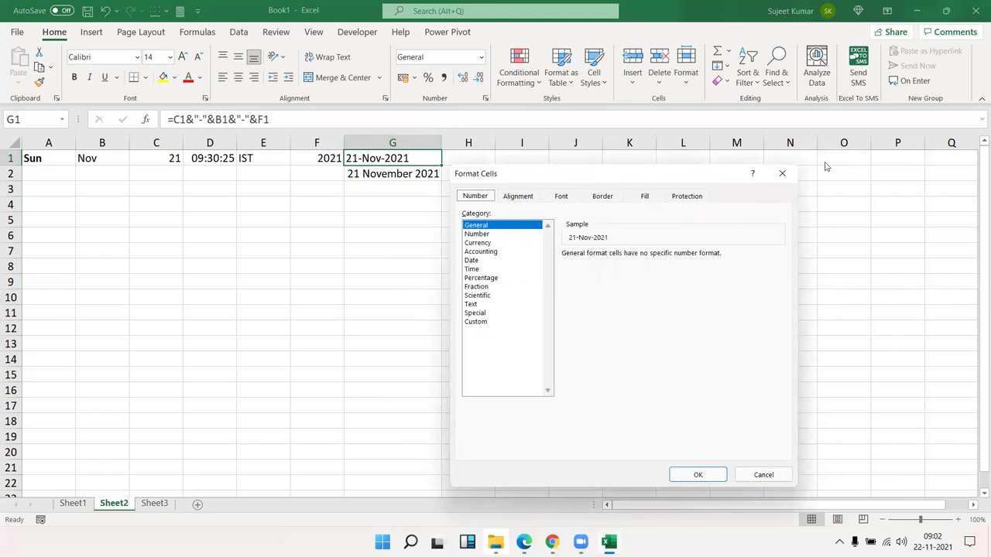
{"action": "left_click", "coordinate": [781, 173]}
{"action": "left_click", "coordinate": [413, 175]}
{"action": "double_click", "coordinate": [412, 175]}
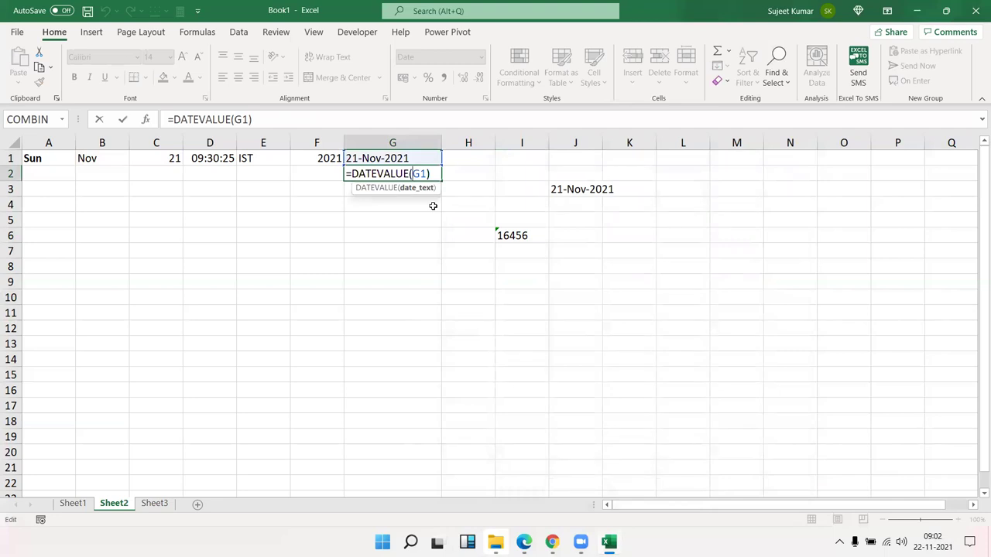
{"action": "key", "text": "Return"}
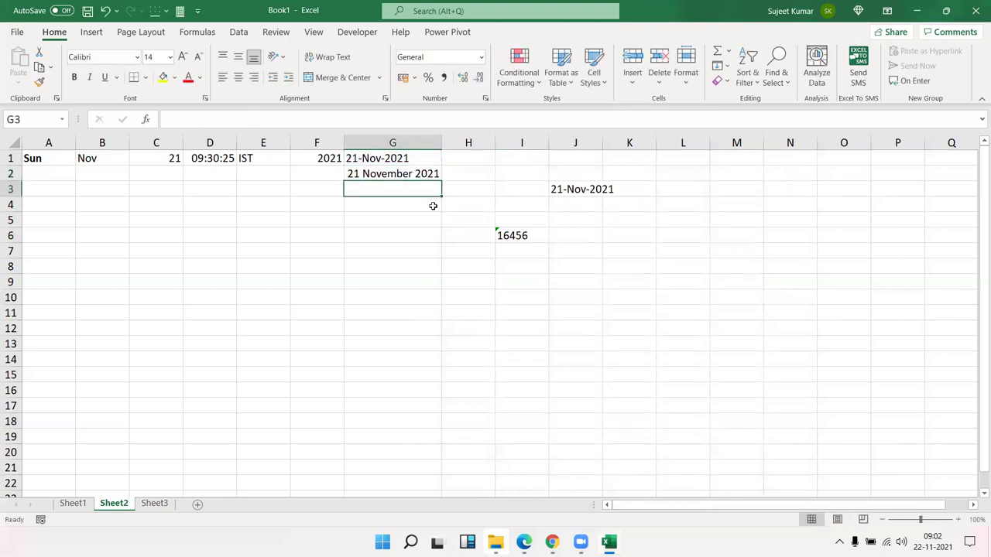
{"action": "left_click", "coordinate": [426, 175]}
{"action": "left_click", "coordinate": [485, 98]}
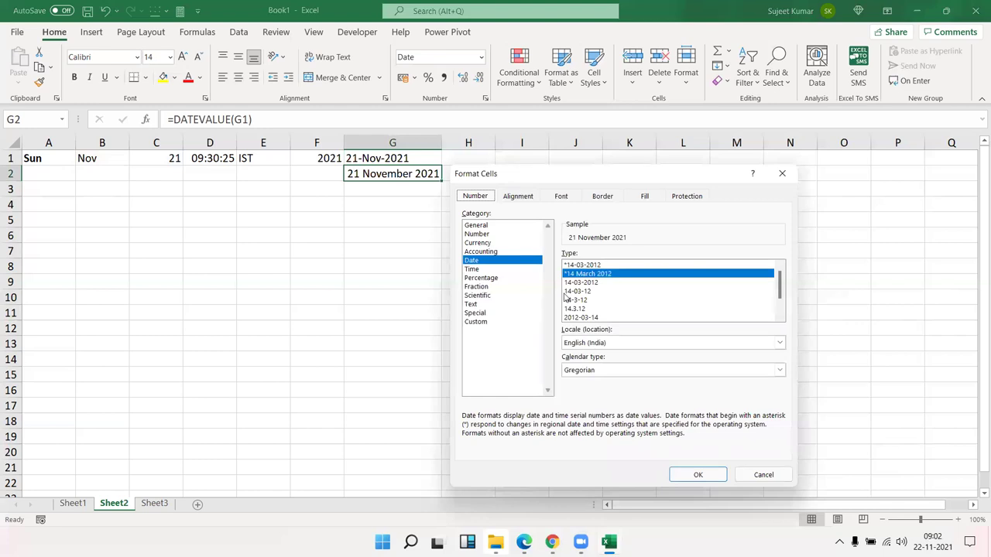
{"action": "left_click", "coordinate": [782, 173]}
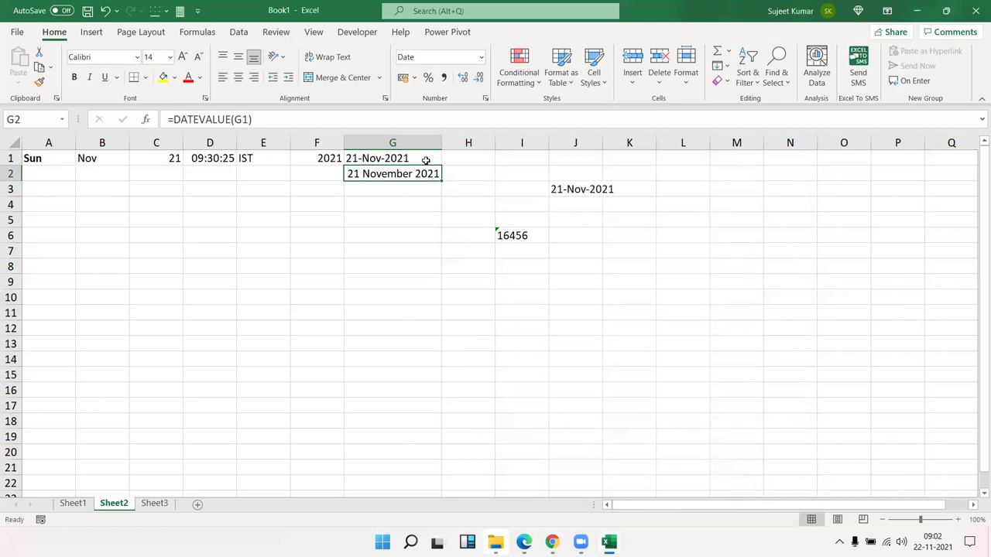
{"action": "left_click", "coordinate": [425, 160]}
{"action": "left_click", "coordinate": [371, 186]}
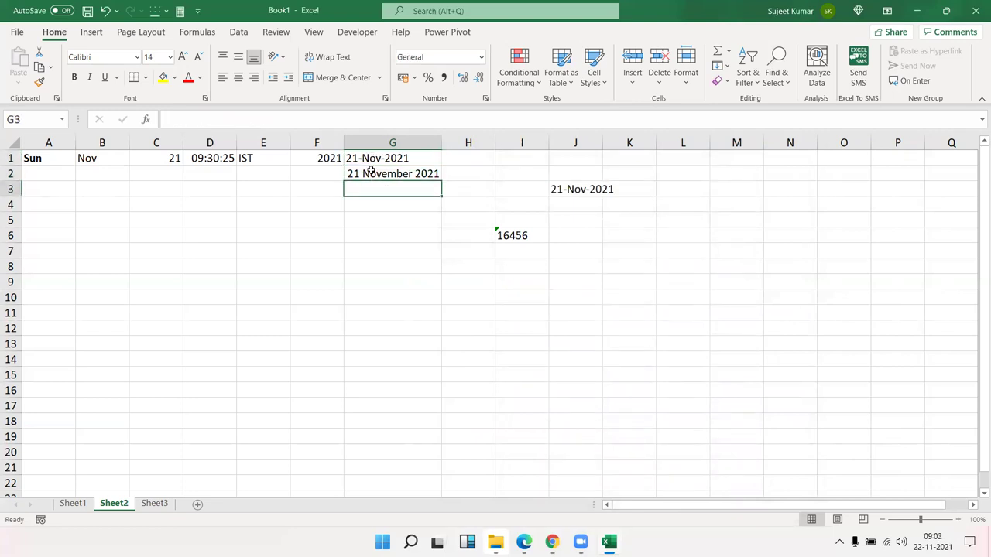
Wrap G1's join as =DATEVALUE(C1&"-"&B1&"-"&F1), now showing 44521.
{"action": "left_click", "coordinate": [370, 171]}
{"action": "left_click", "coordinate": [356, 157]}
{"action": "double_click", "coordinate": [354, 158]}
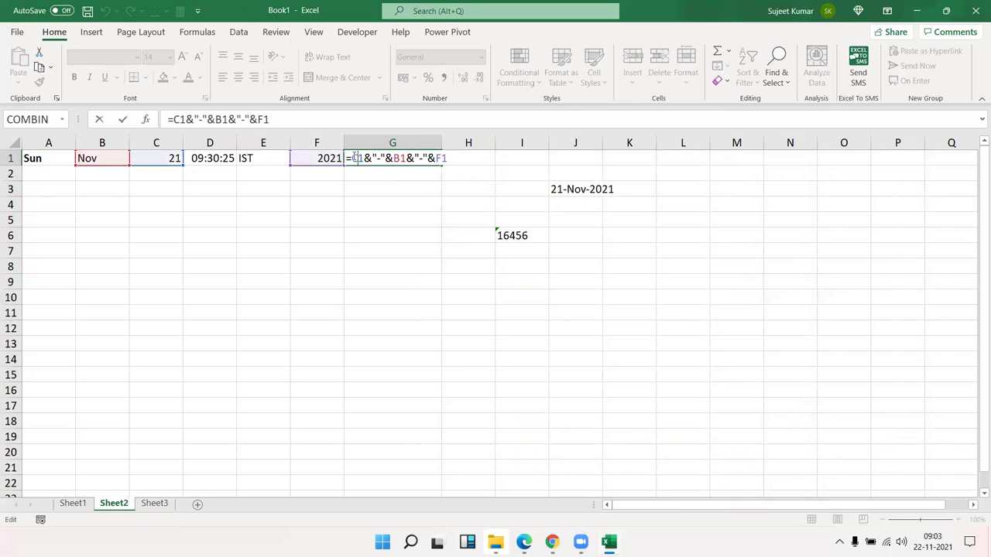
{"action": "left_click_drag", "start_coordinate": [351, 158], "coordinate": [363, 158]}
{"action": "left_click", "coordinate": [350, 158]}
{"action": "type", "text": "date"}
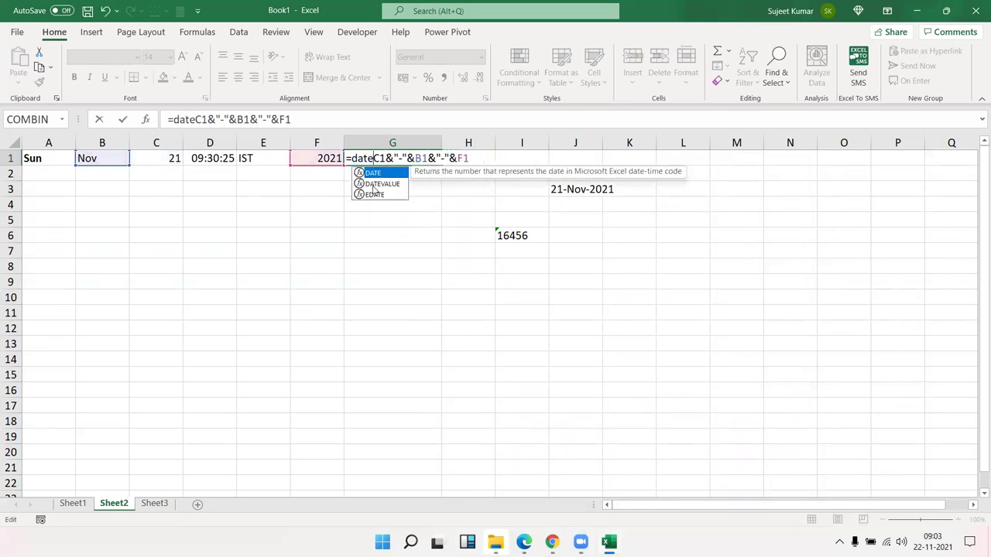
{"action": "double_click", "coordinate": [373, 184]}
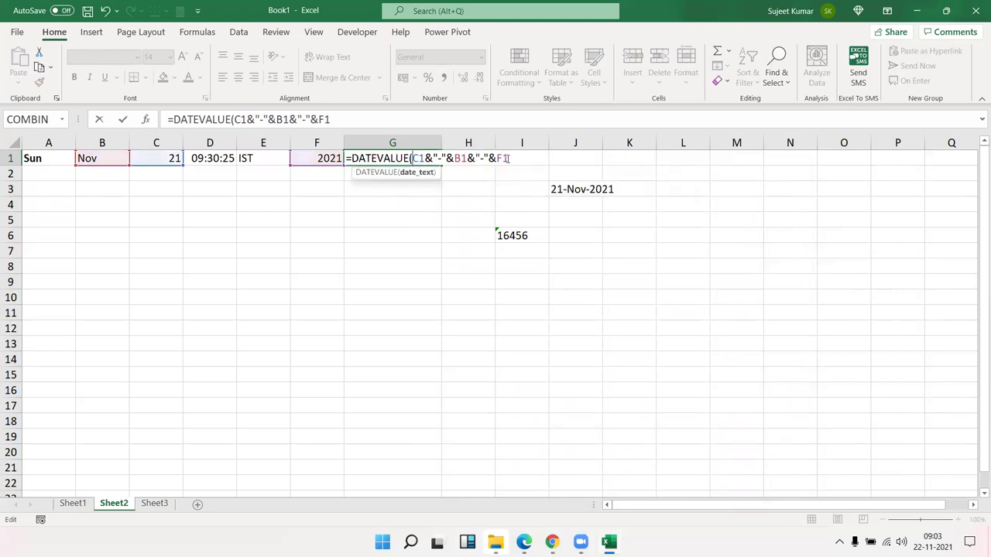
{"action": "type", "text": ")"}
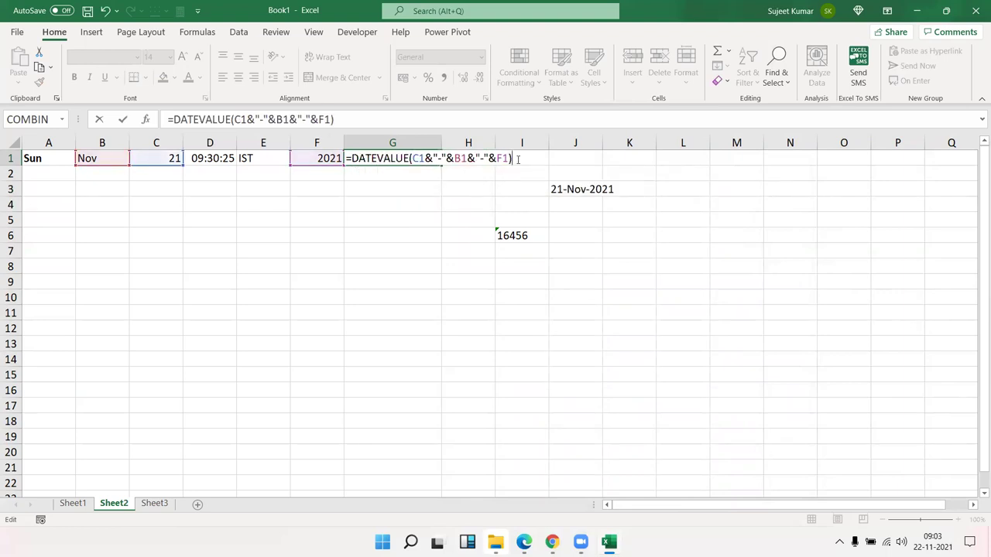
{"action": "key", "text": "Return"}
{"action": "key", "text": "Up"}
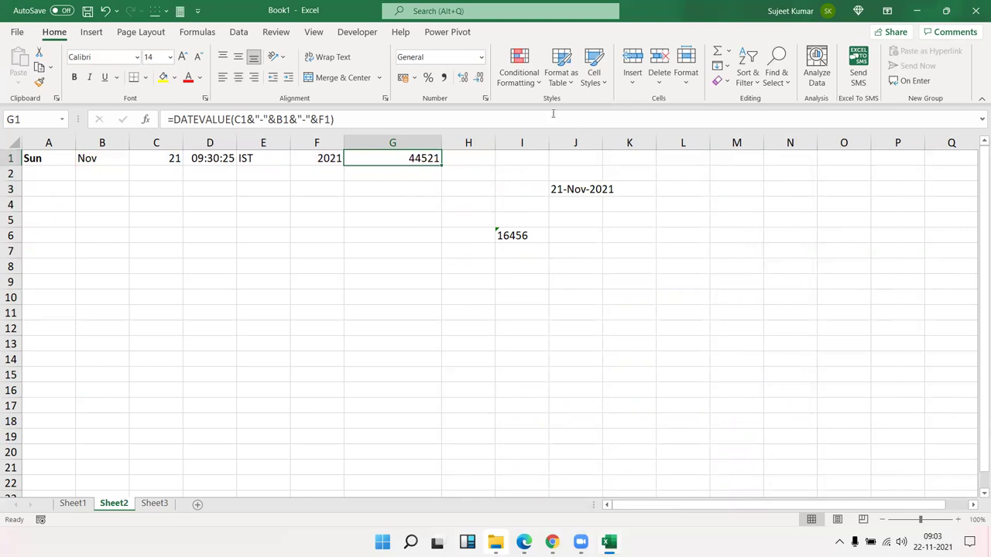
Apply the *14 March 2012 date format to G1 so it shows 21 November 2021.
{"action": "left_click", "coordinate": [485, 98]}
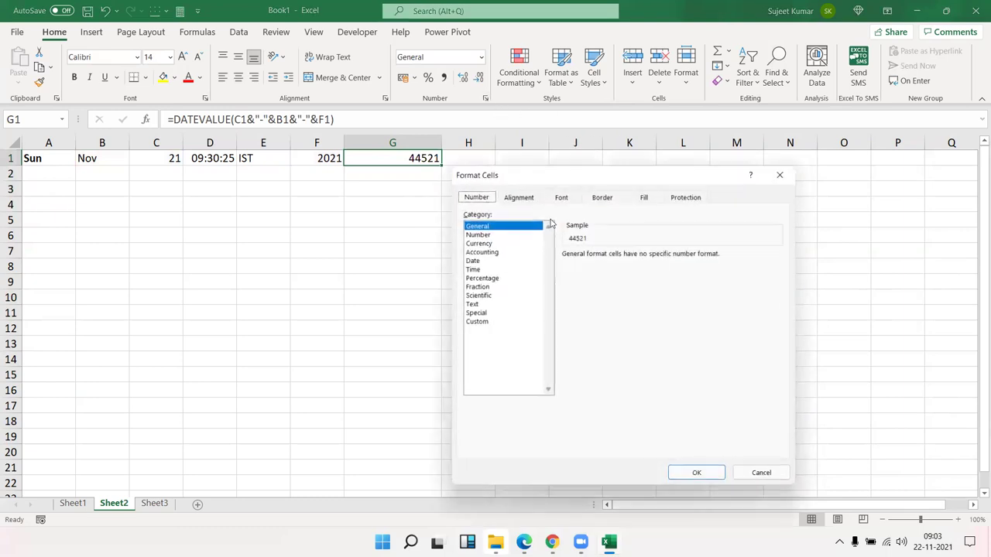
{"action": "left_click", "coordinate": [479, 270]}
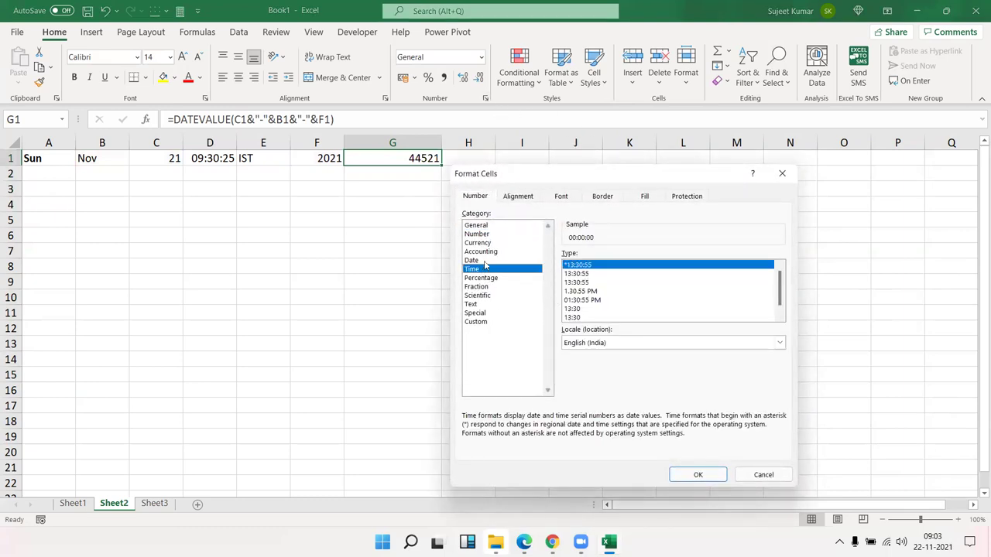
{"action": "left_click", "coordinate": [484, 261]}
{"action": "left_click", "coordinate": [602, 274]}
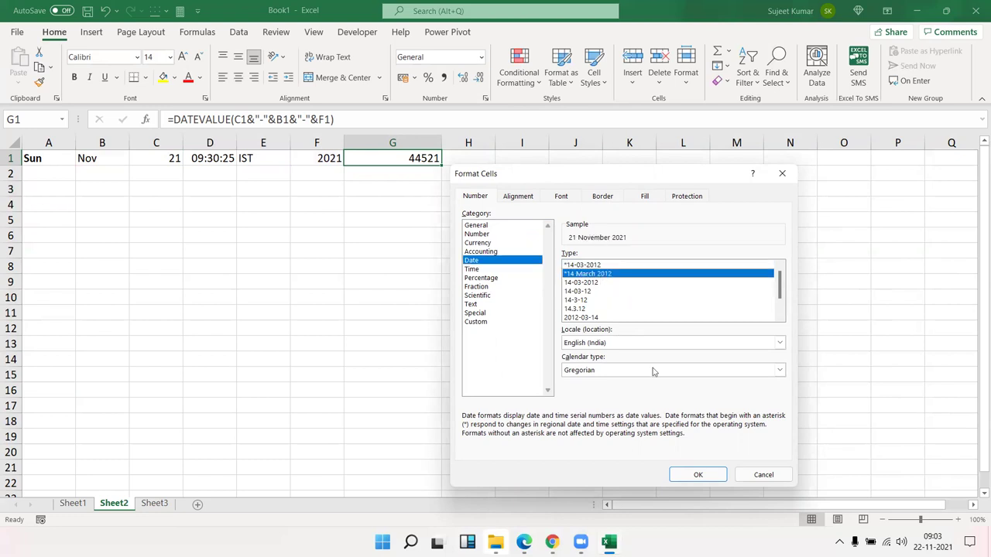
{"action": "left_click", "coordinate": [699, 476]}
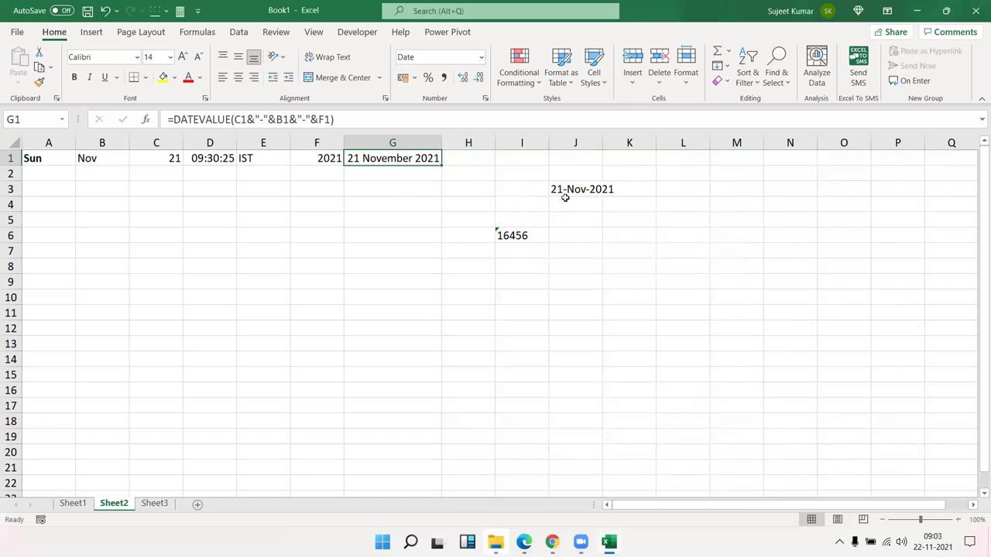
{"action": "left_click", "coordinate": [391, 176]}
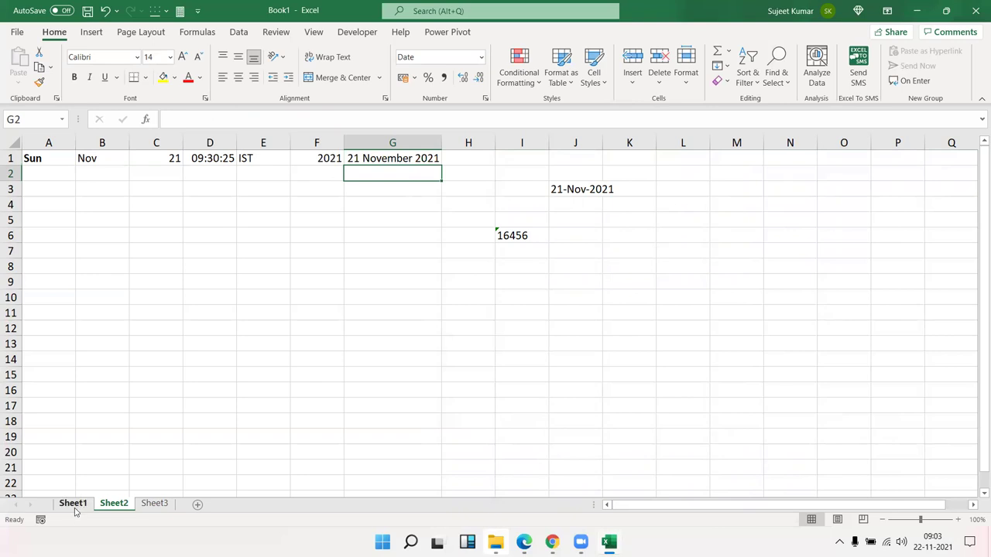
Switch to Sheet1 to view the full date text in C11.
{"action": "left_click", "coordinate": [73, 507]}
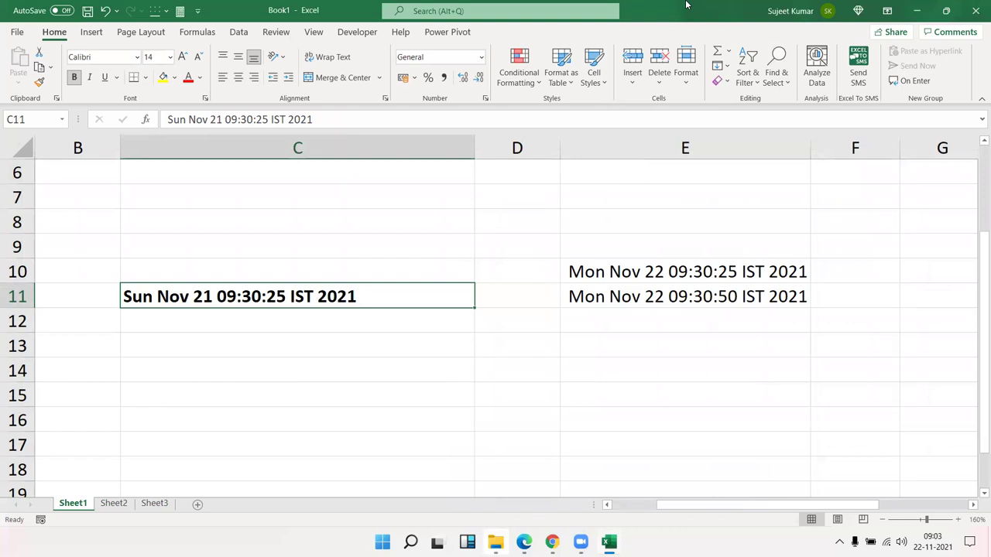